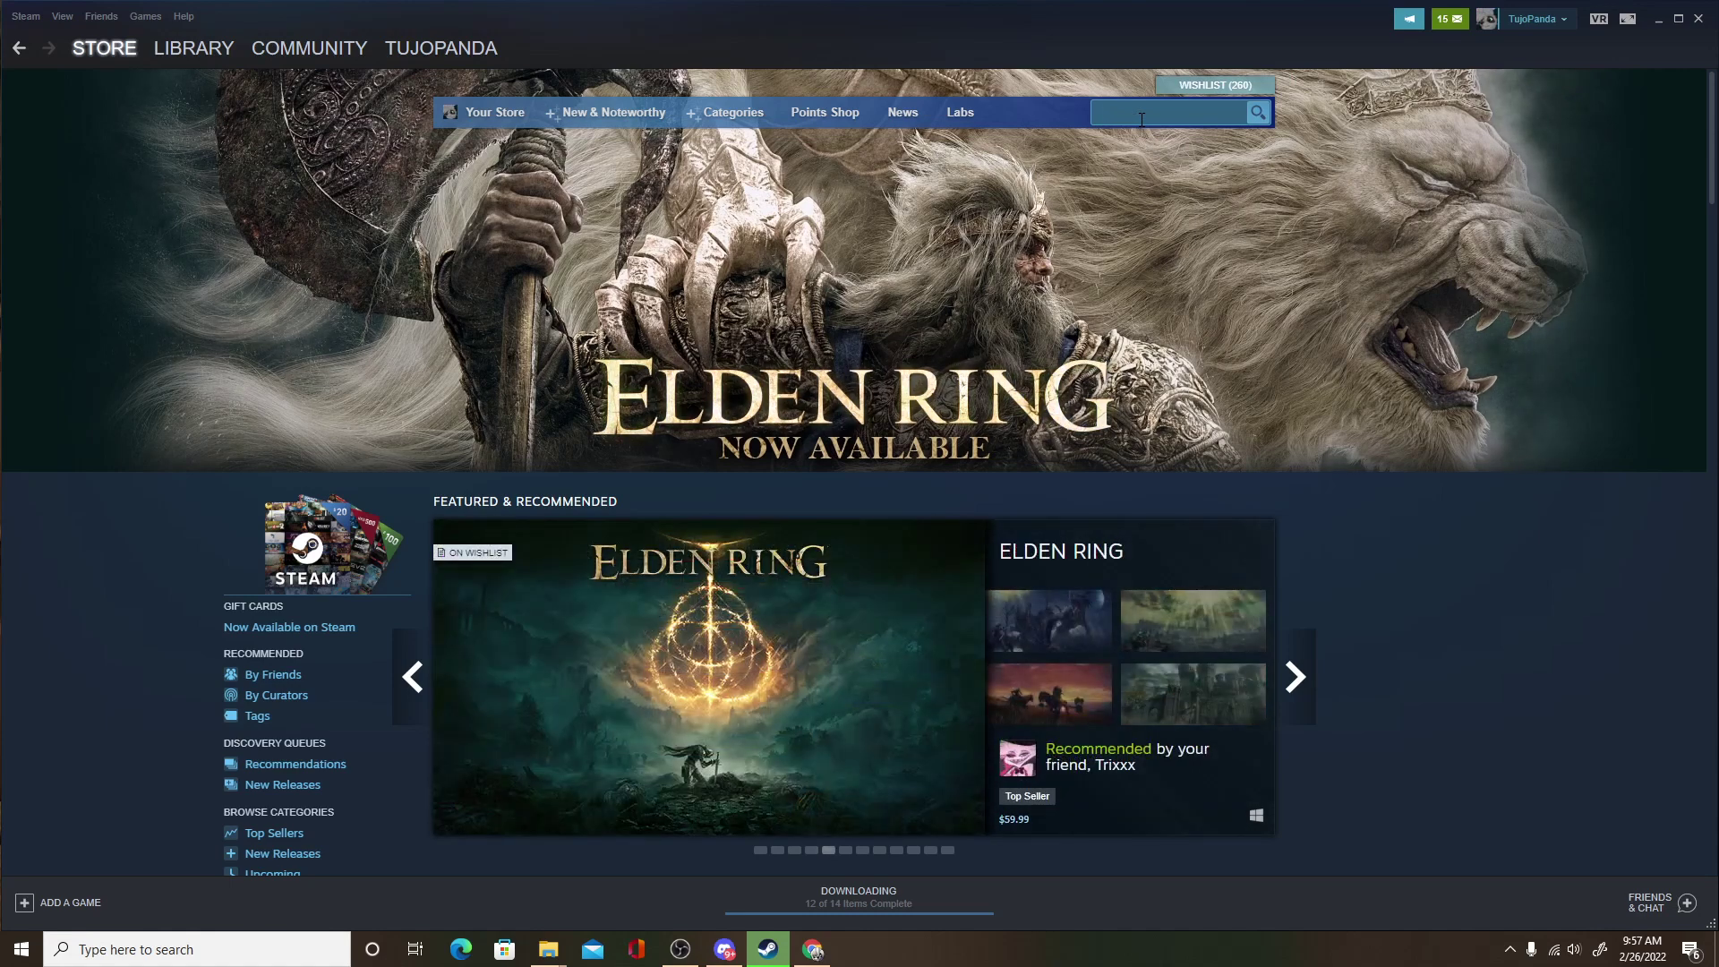
Search the Steam store for XSOverlay, open its store page and look over the product details.
type("s")
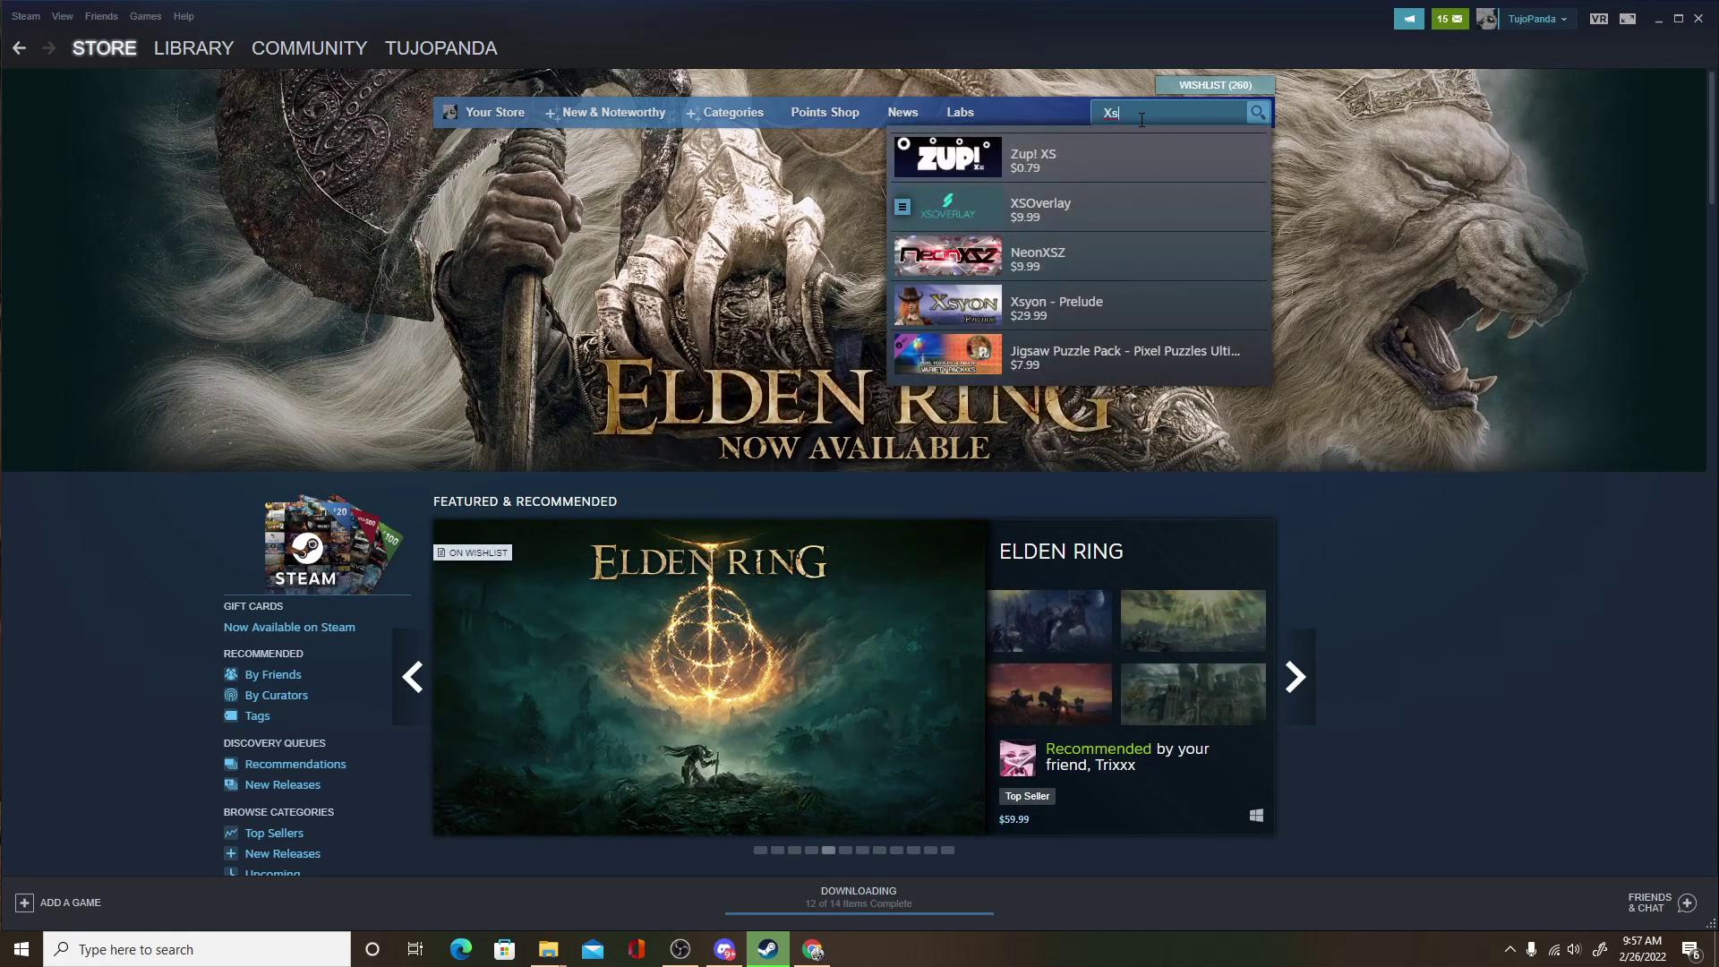
type("overlay")
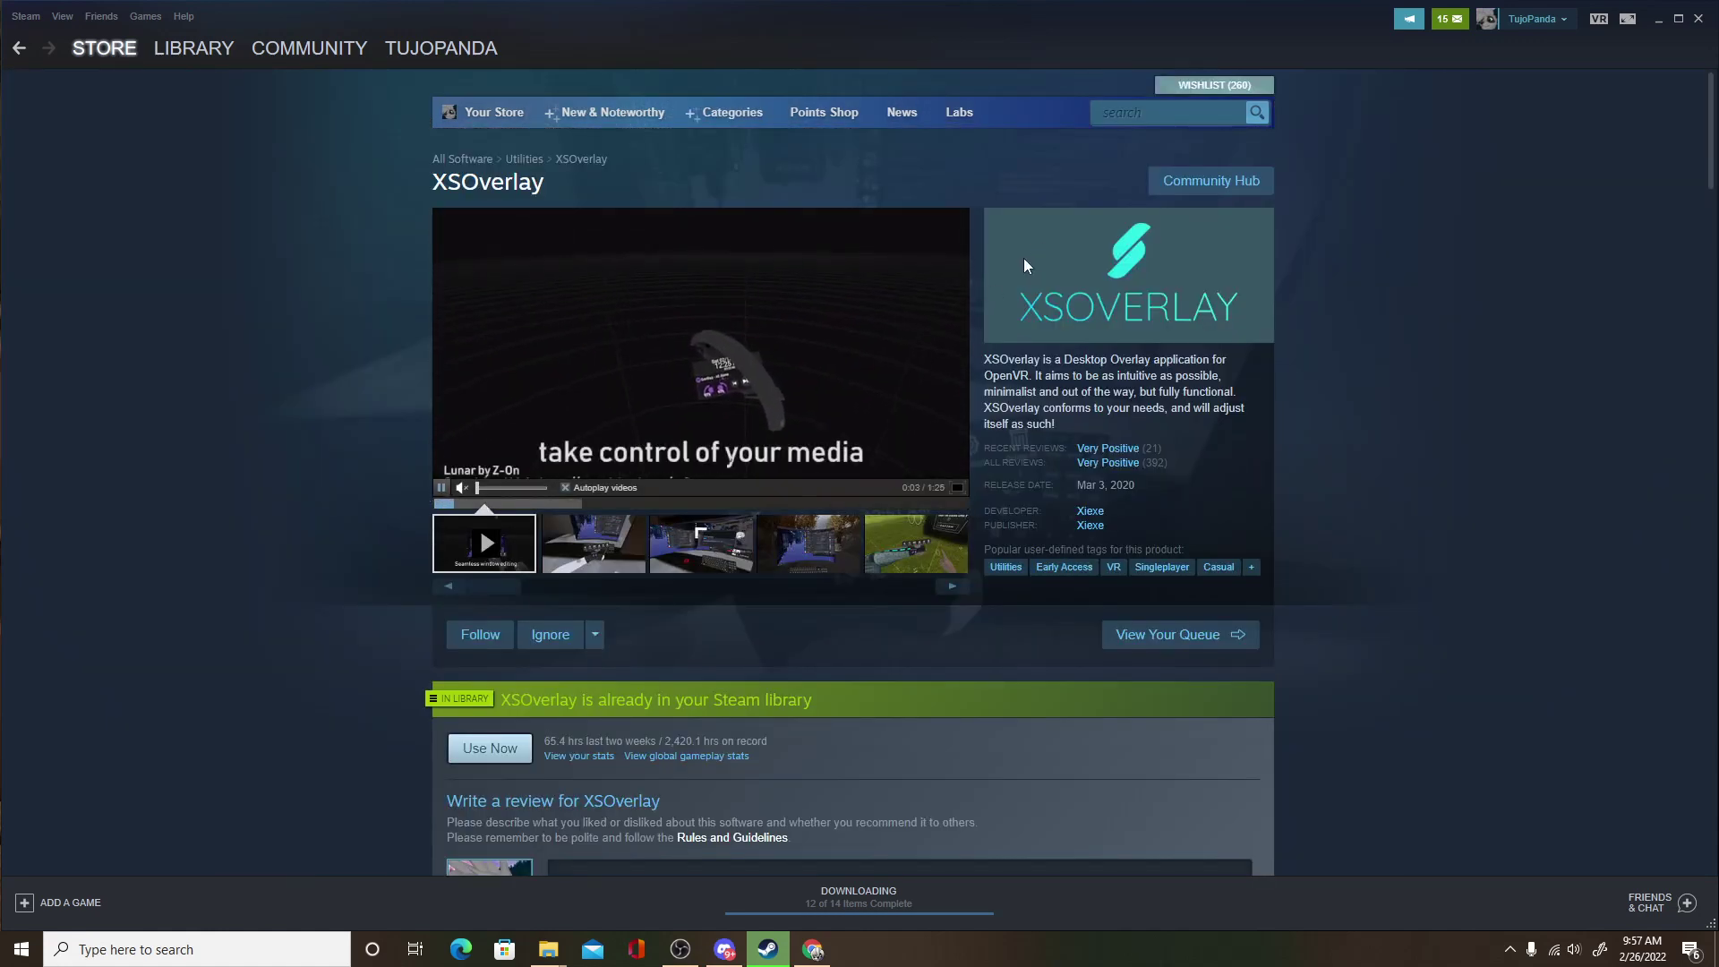
scroll(1057, 256, "down", 2)
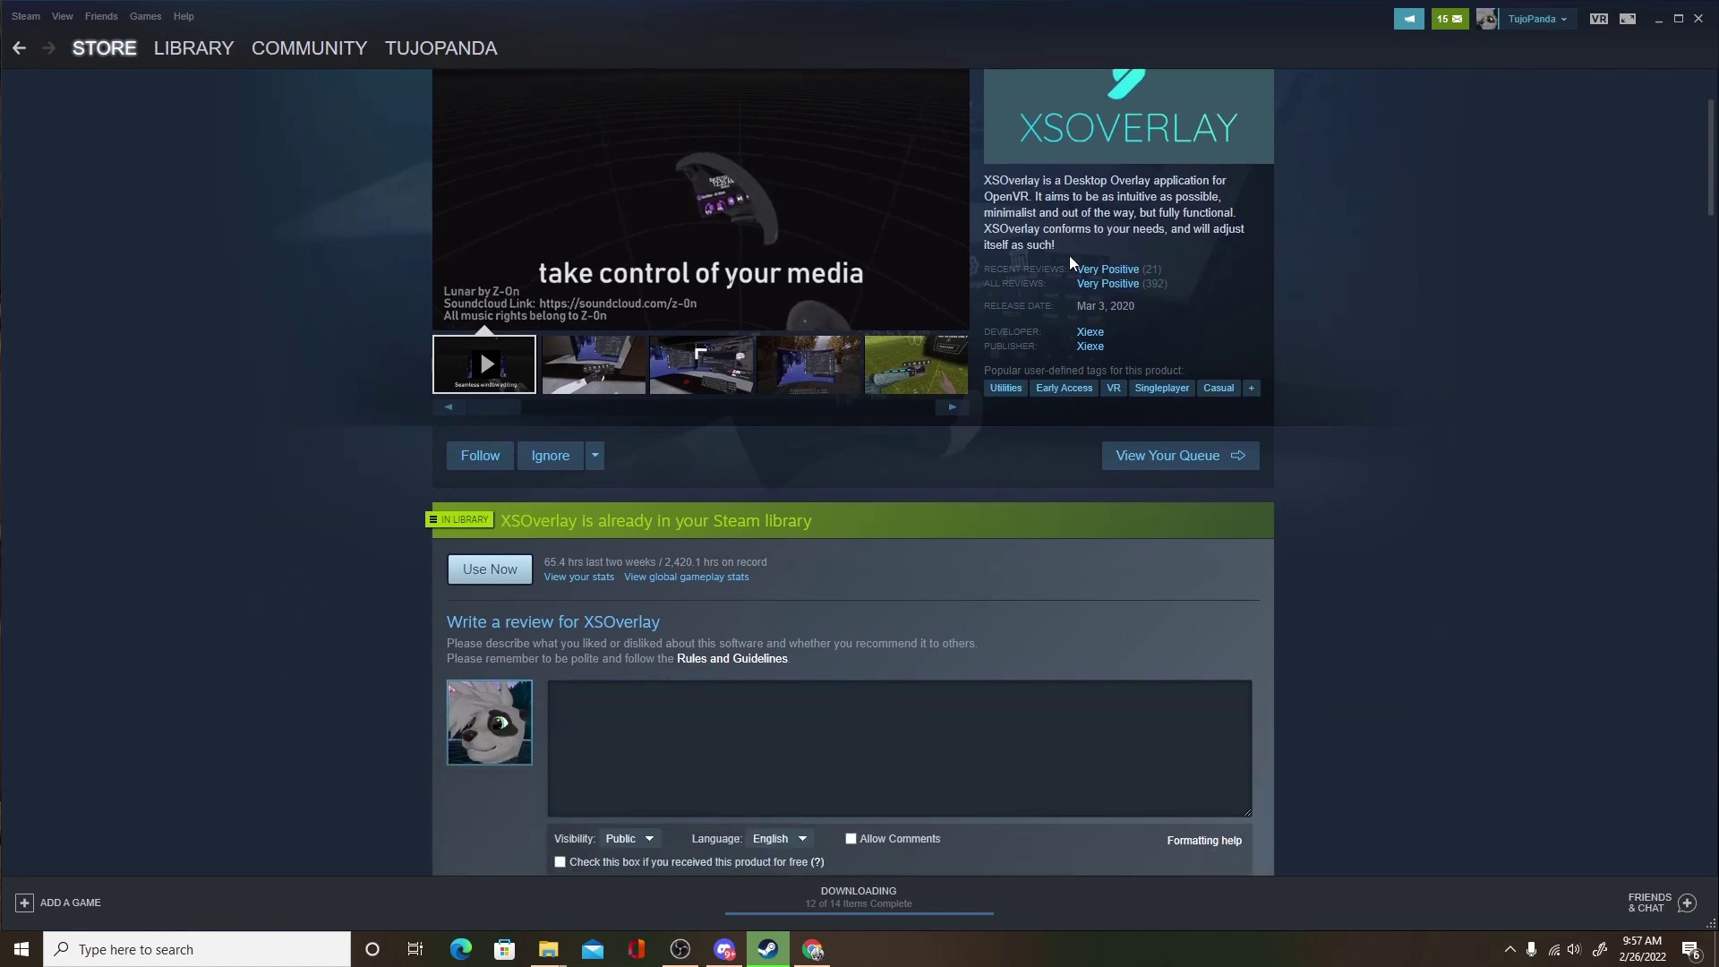
scroll(1069, 259, "down", 1)
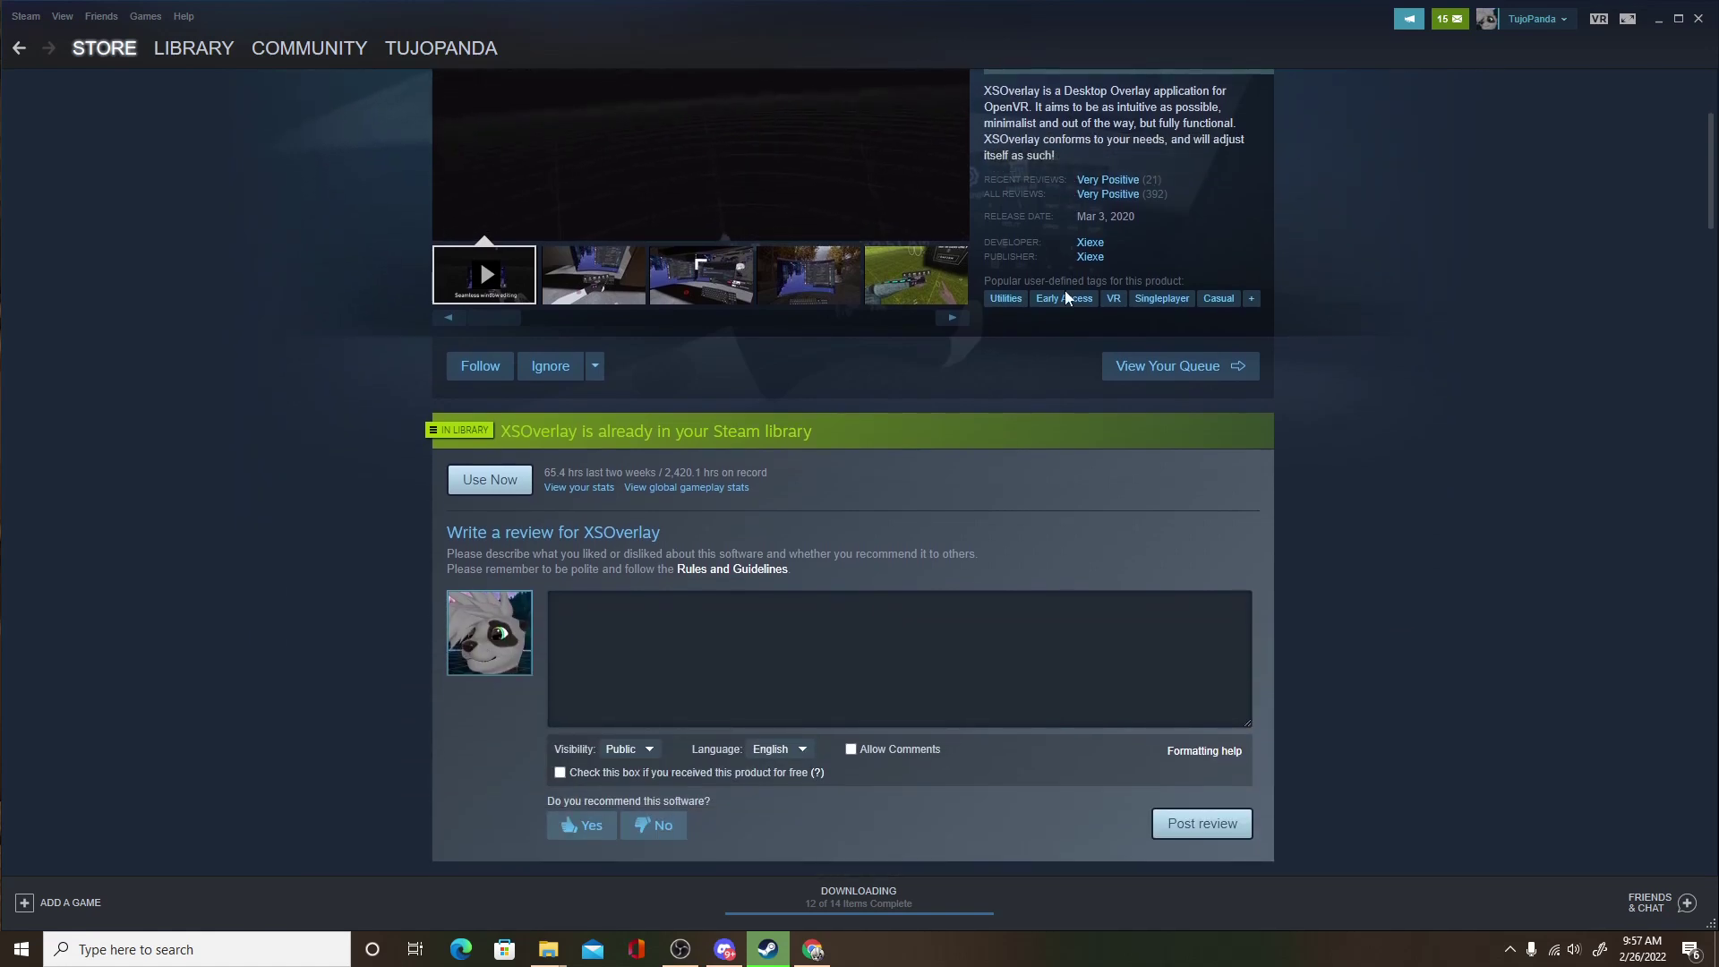
scroll(906, 518, "up", 3)
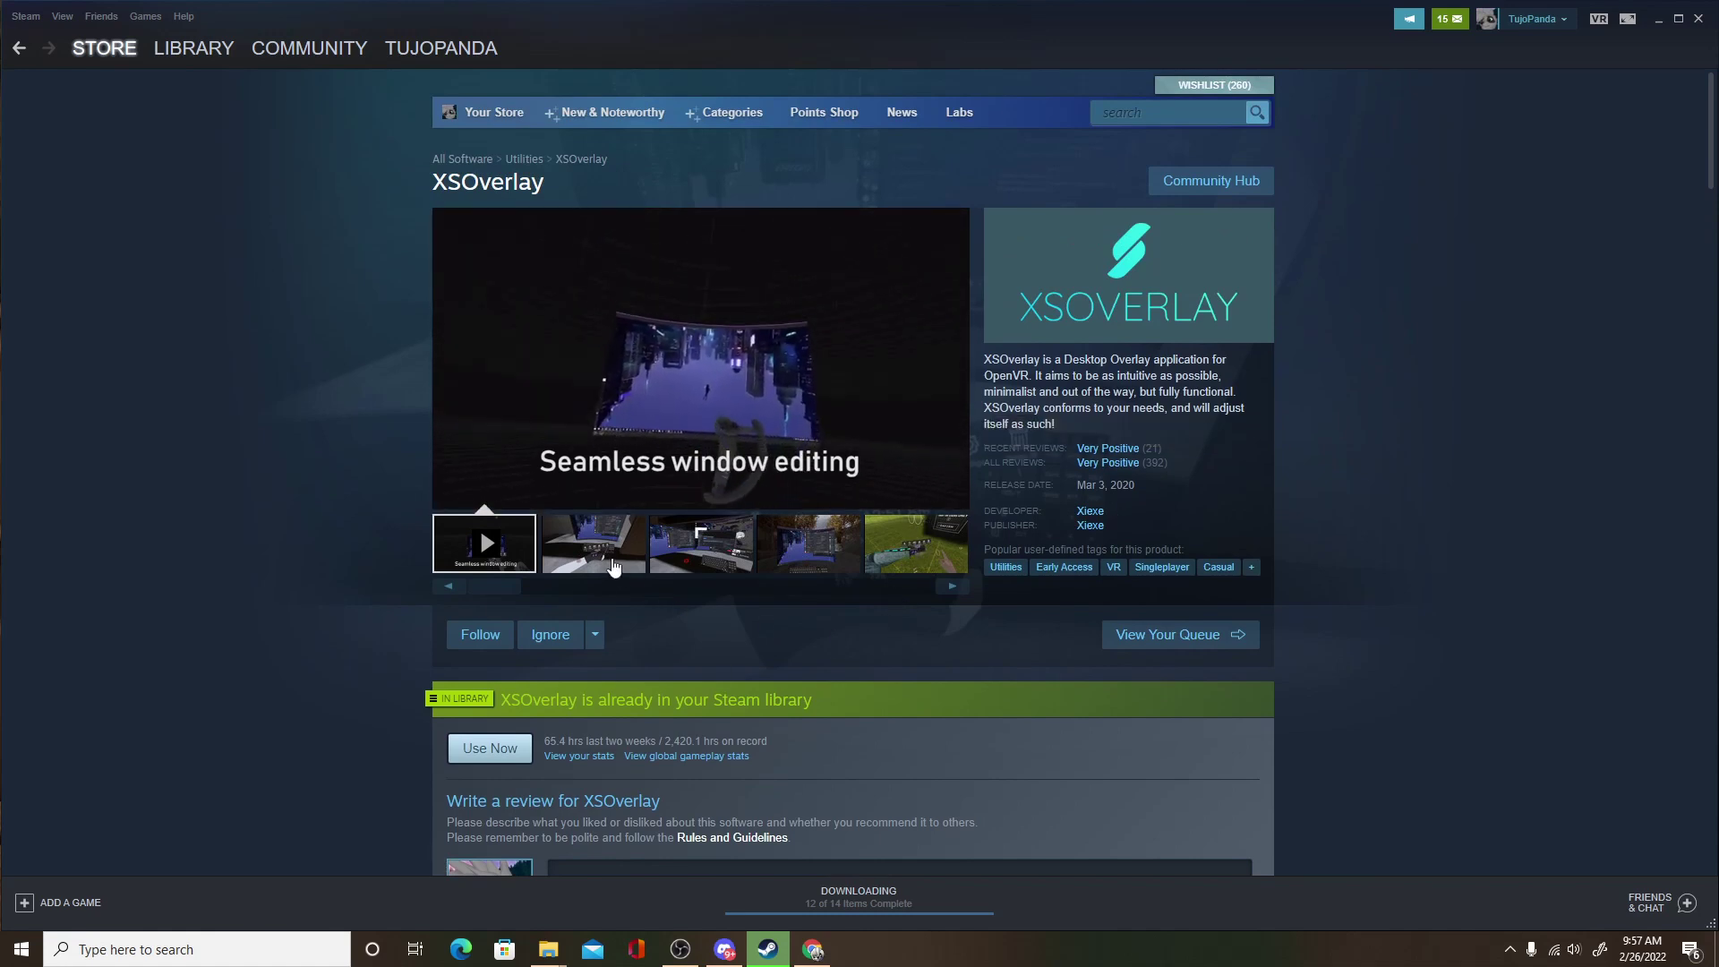
View the XSOverlay preview screenshots on its store page, and go to the game library.
mouse_move(770, 367)
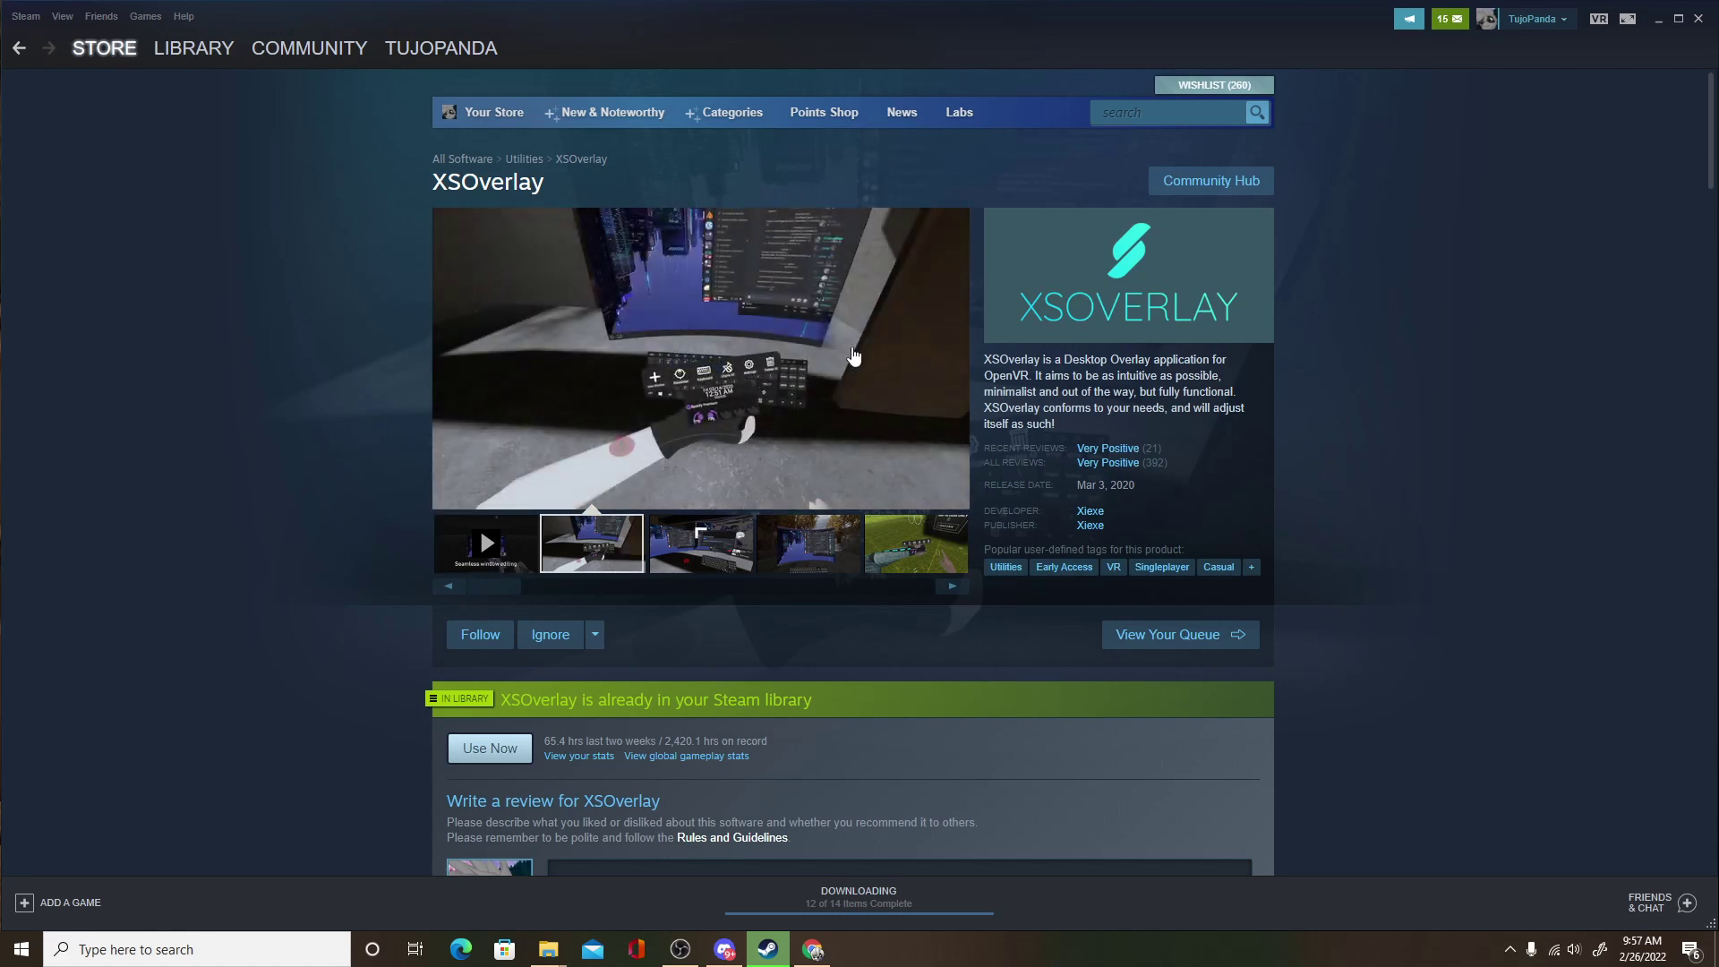
left_click(707, 554)
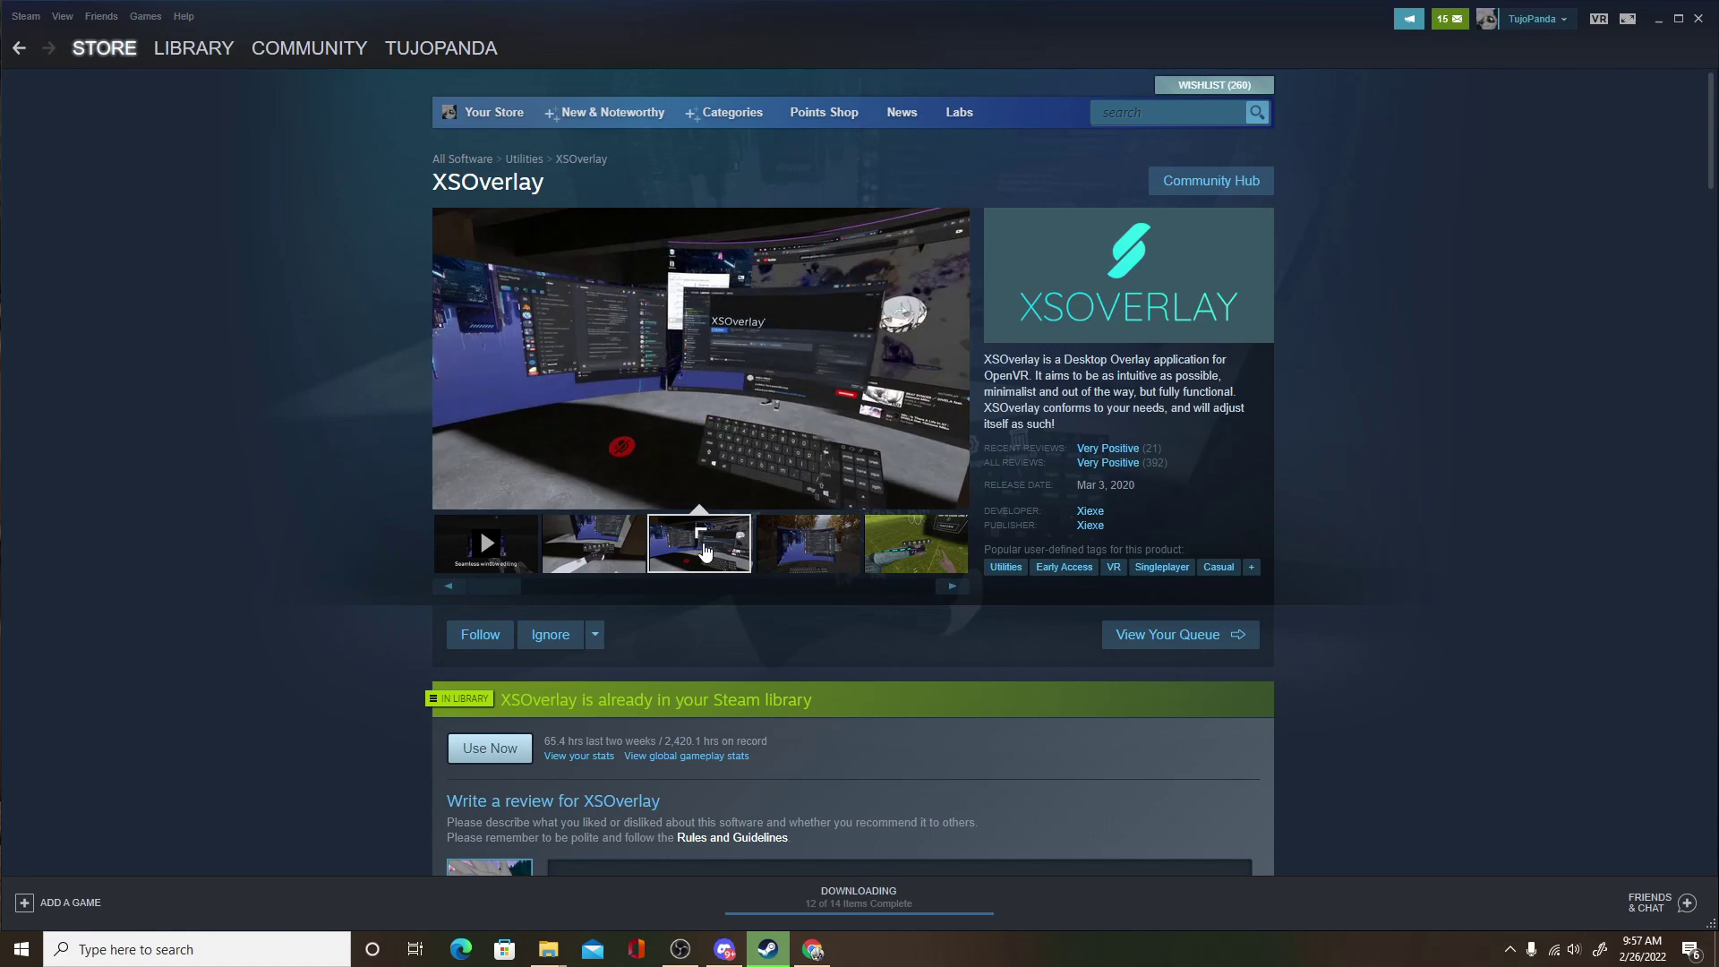
left_click(820, 553)
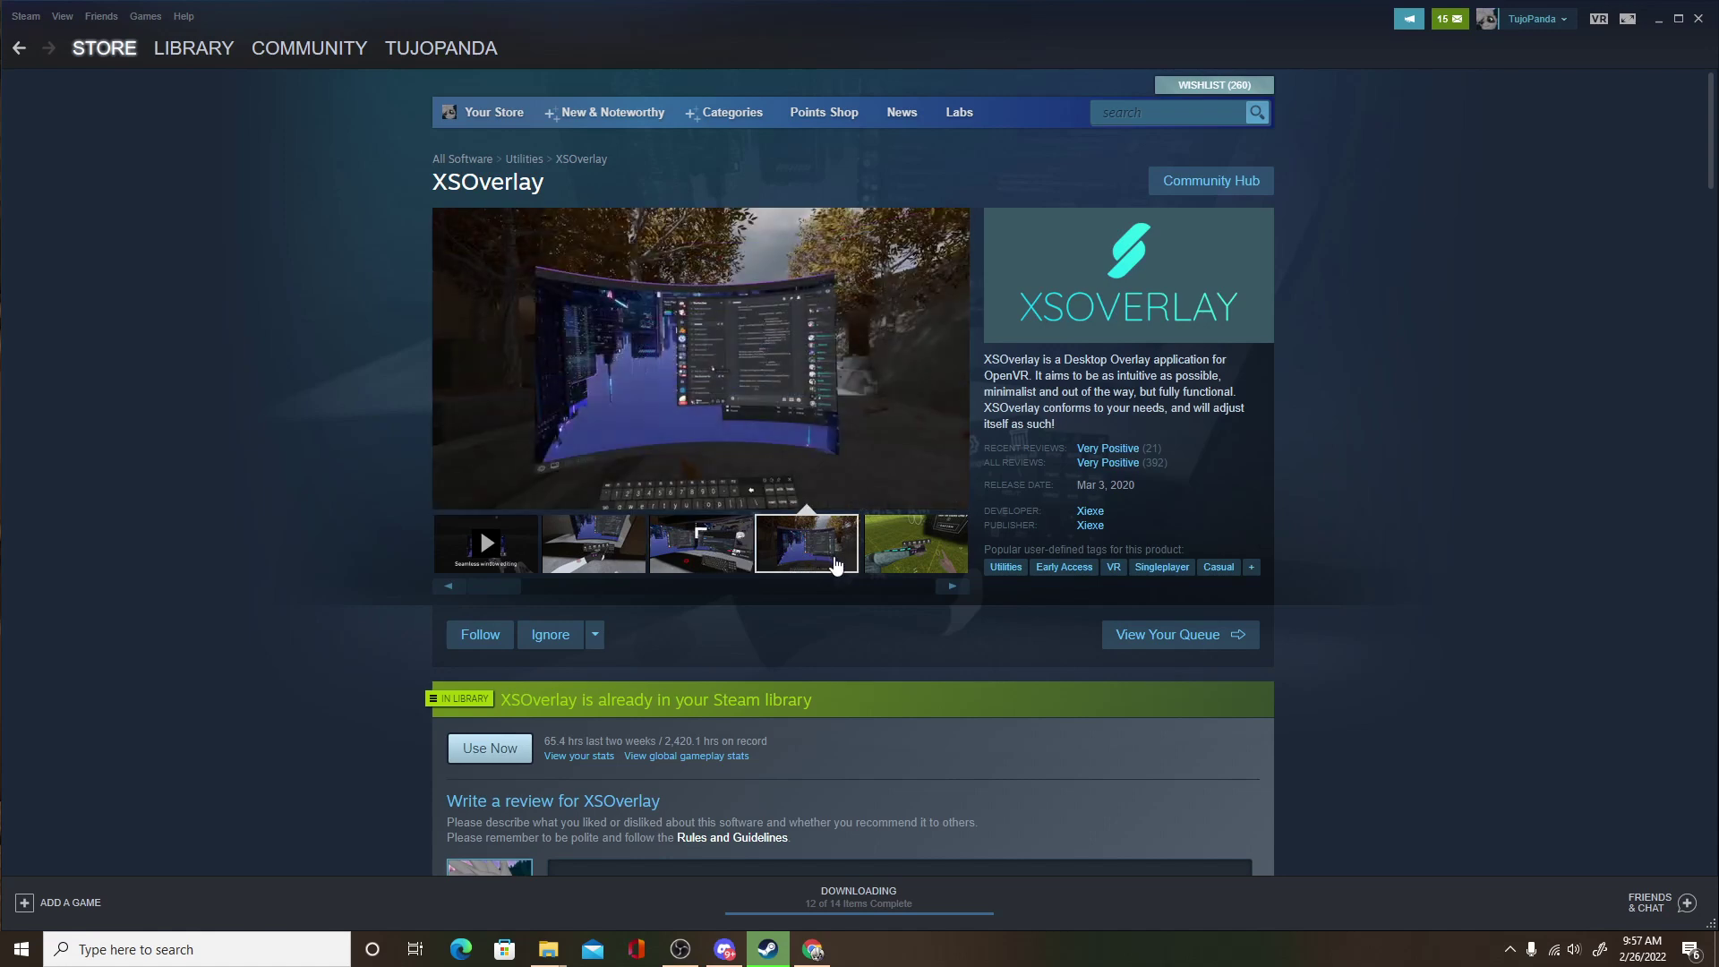
left_click(891, 562)
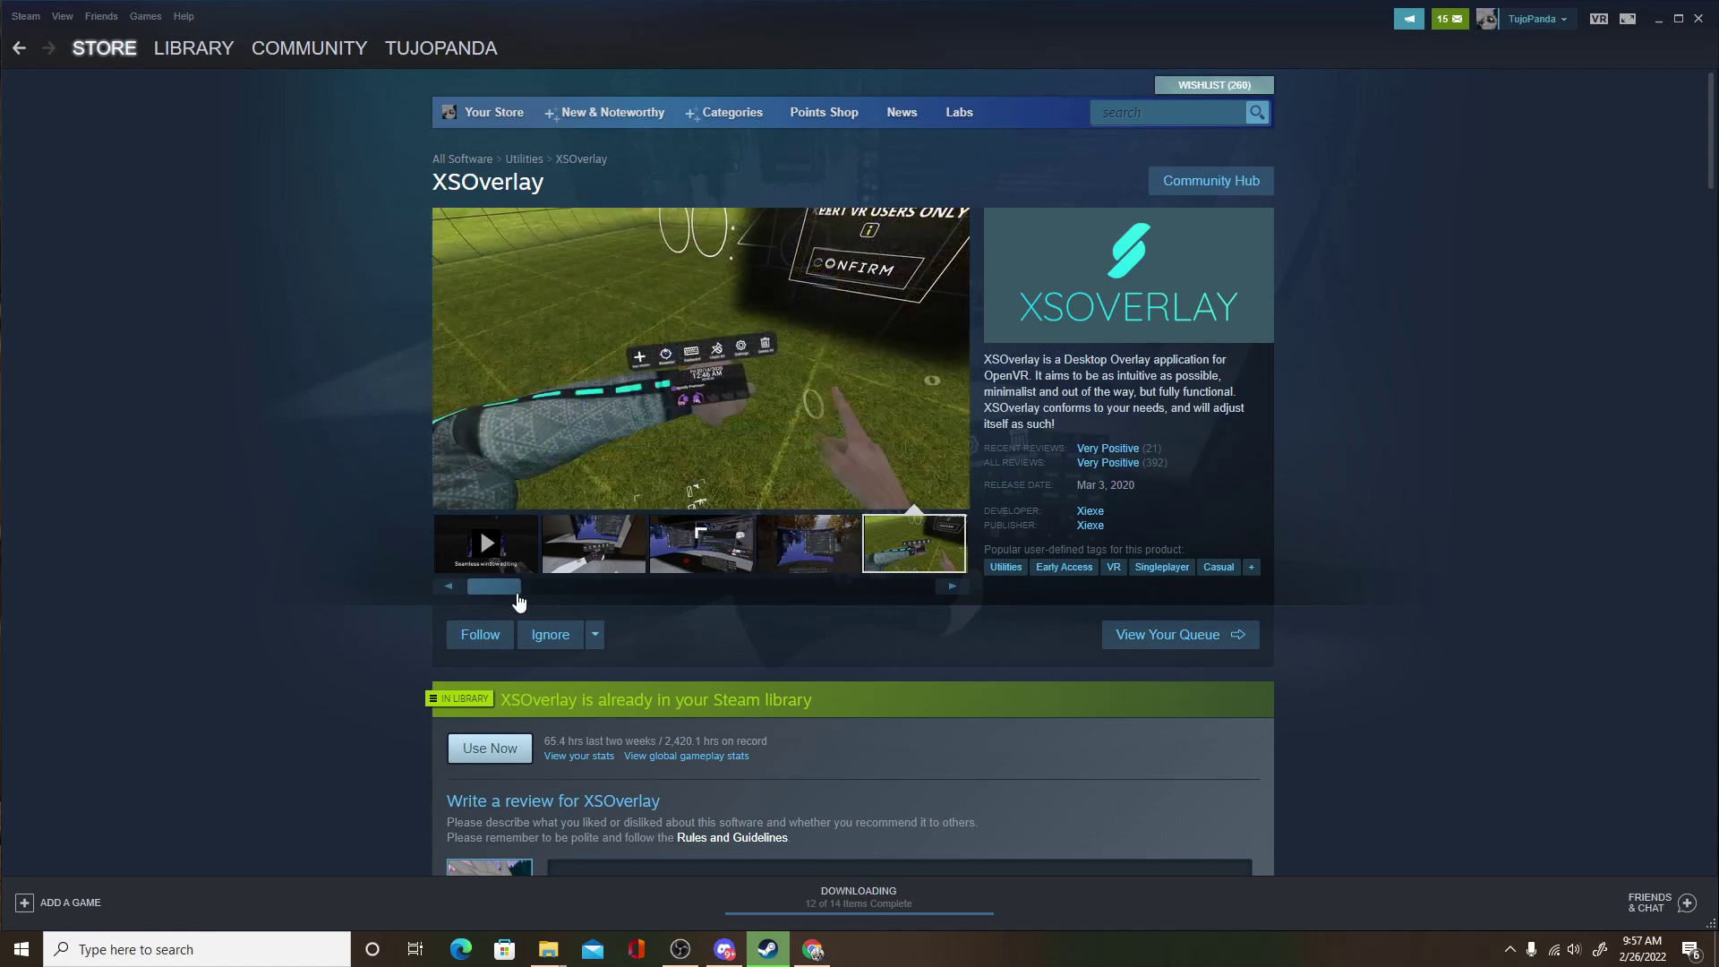
mouse_move(518, 602)
left_mouse_down()
mouse_move(967, 587)
mouse_move(545, 605)
left_mouse_up()
left_click(933, 571)
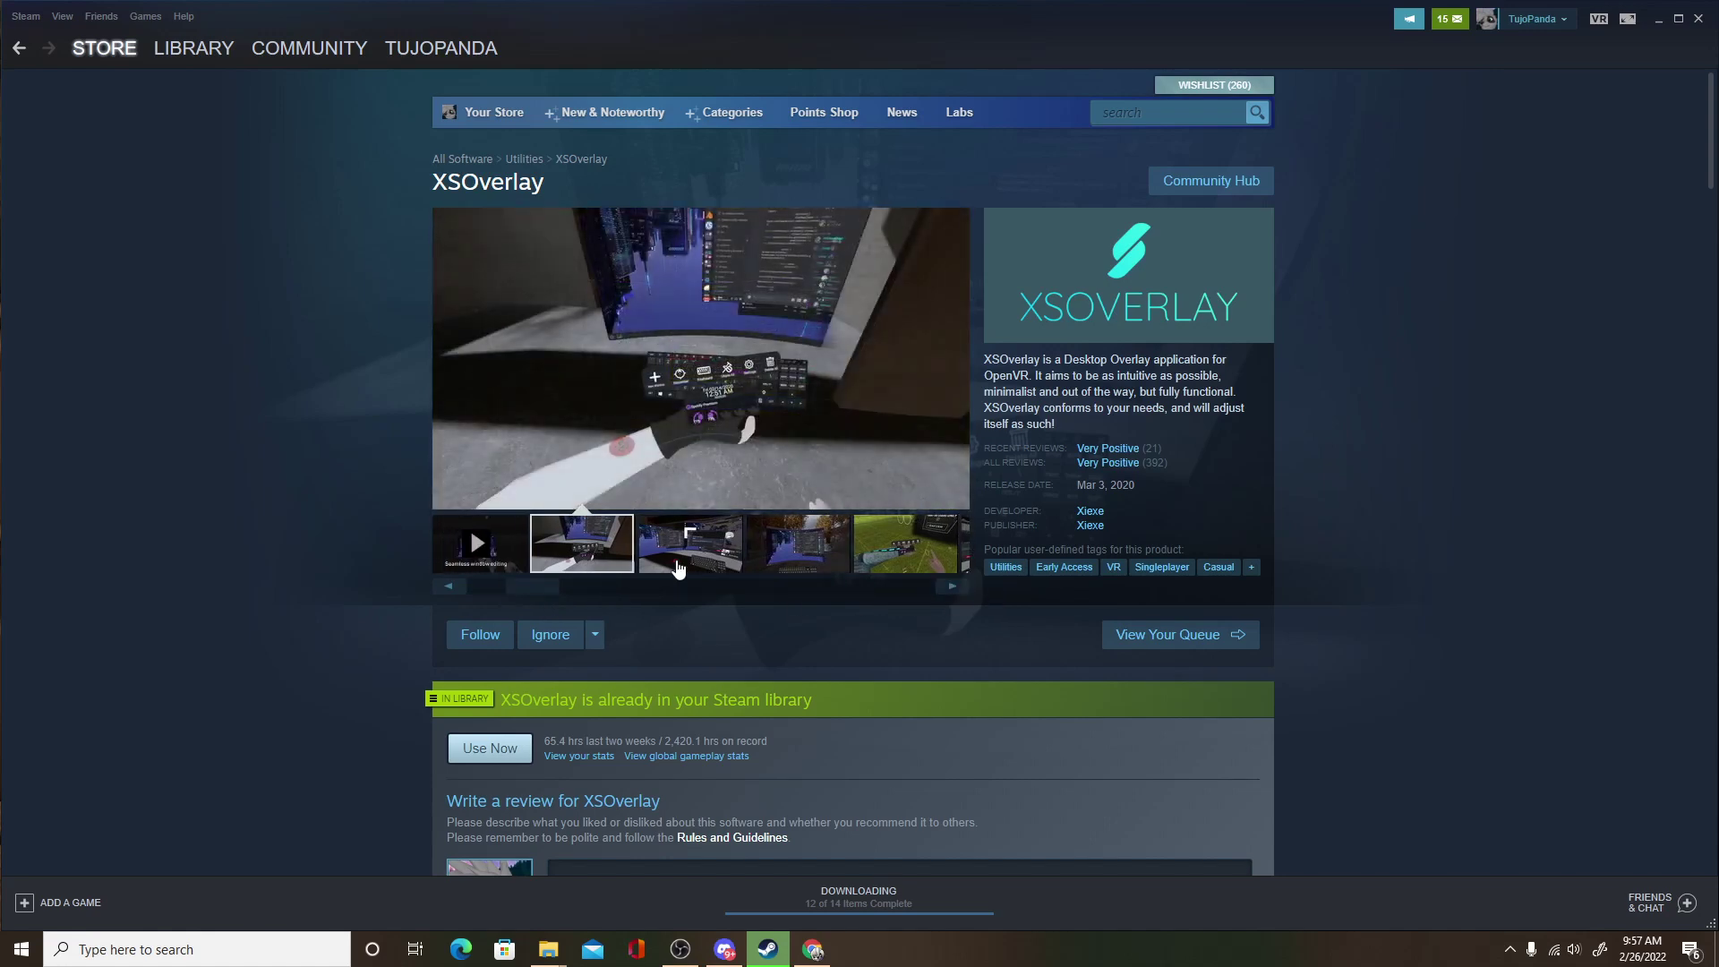
left_click(678, 569)
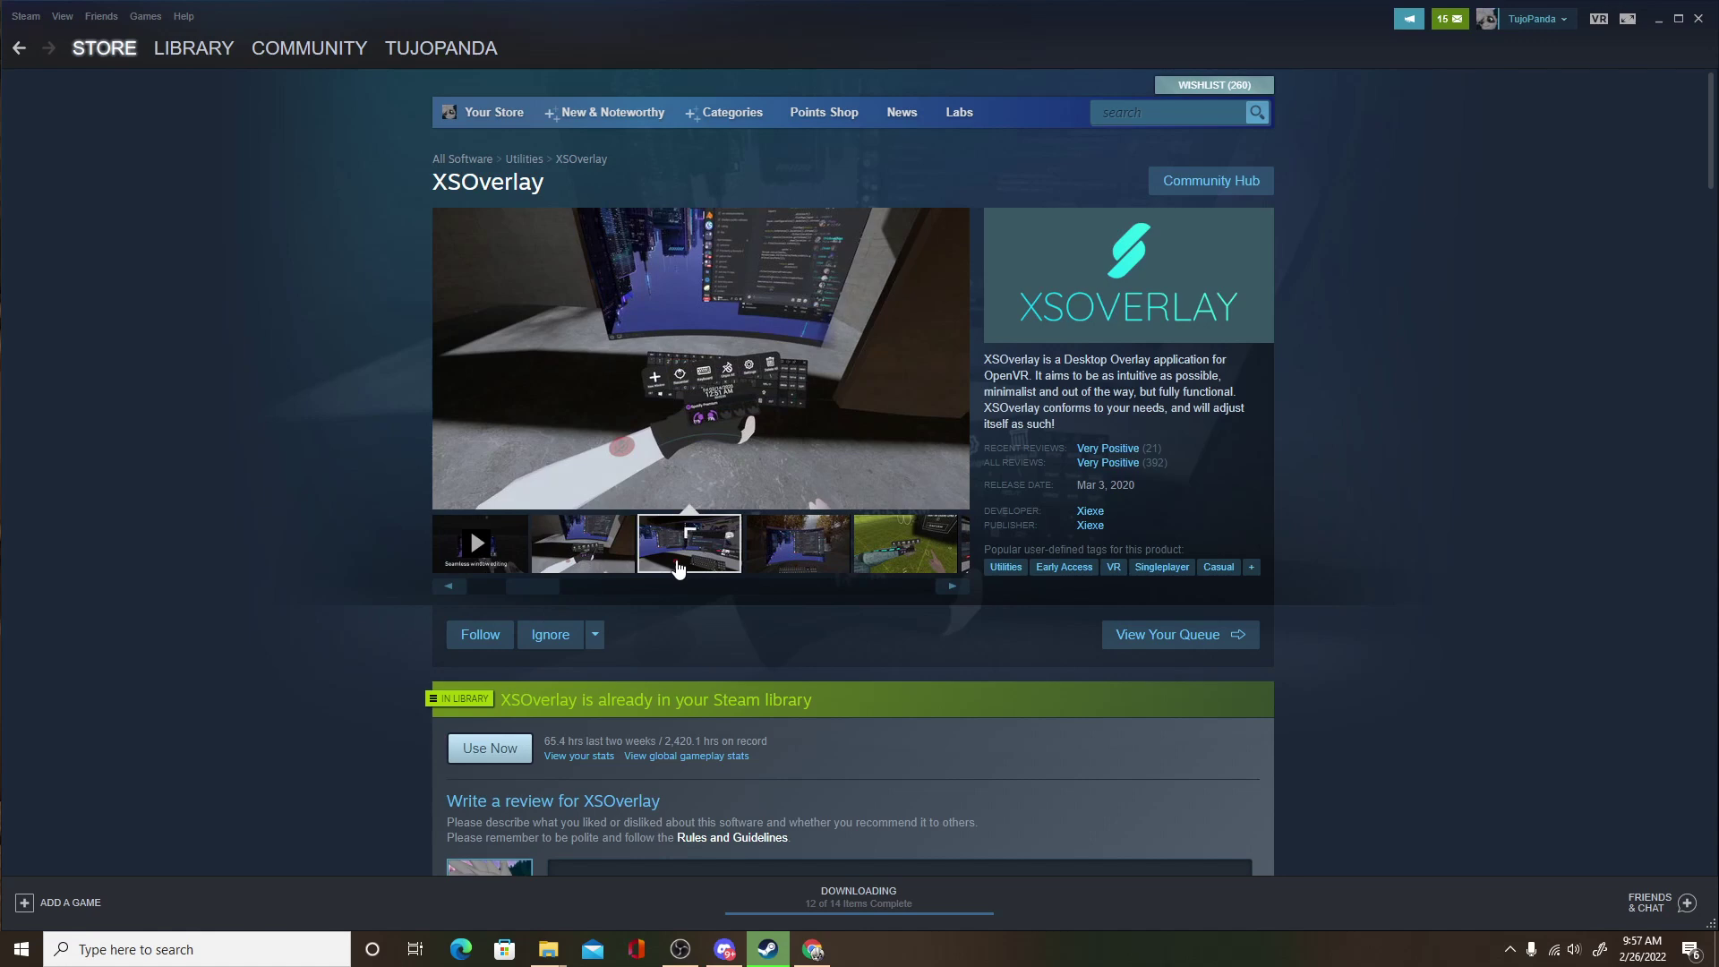
left_click(793, 560)
left_click(875, 562)
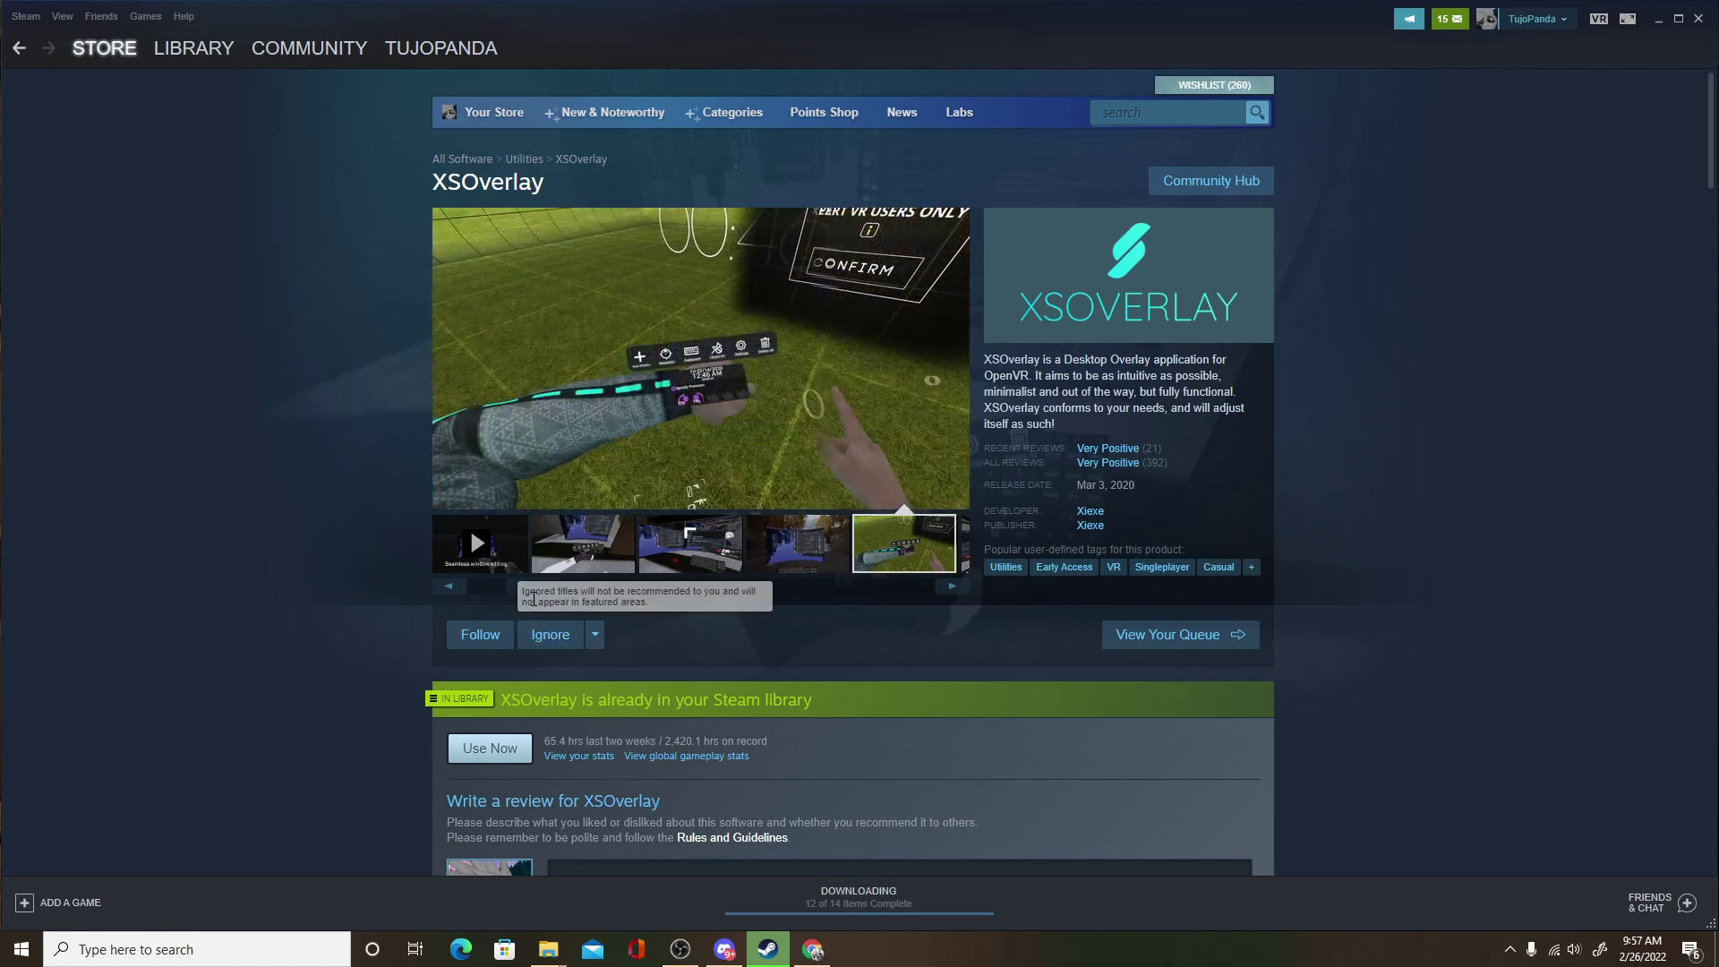
mouse_move(544, 591)
left_mouse_down()
mouse_move(900, 600)
mouse_move(574, 600)
left_mouse_up()
left_click(197, 61)
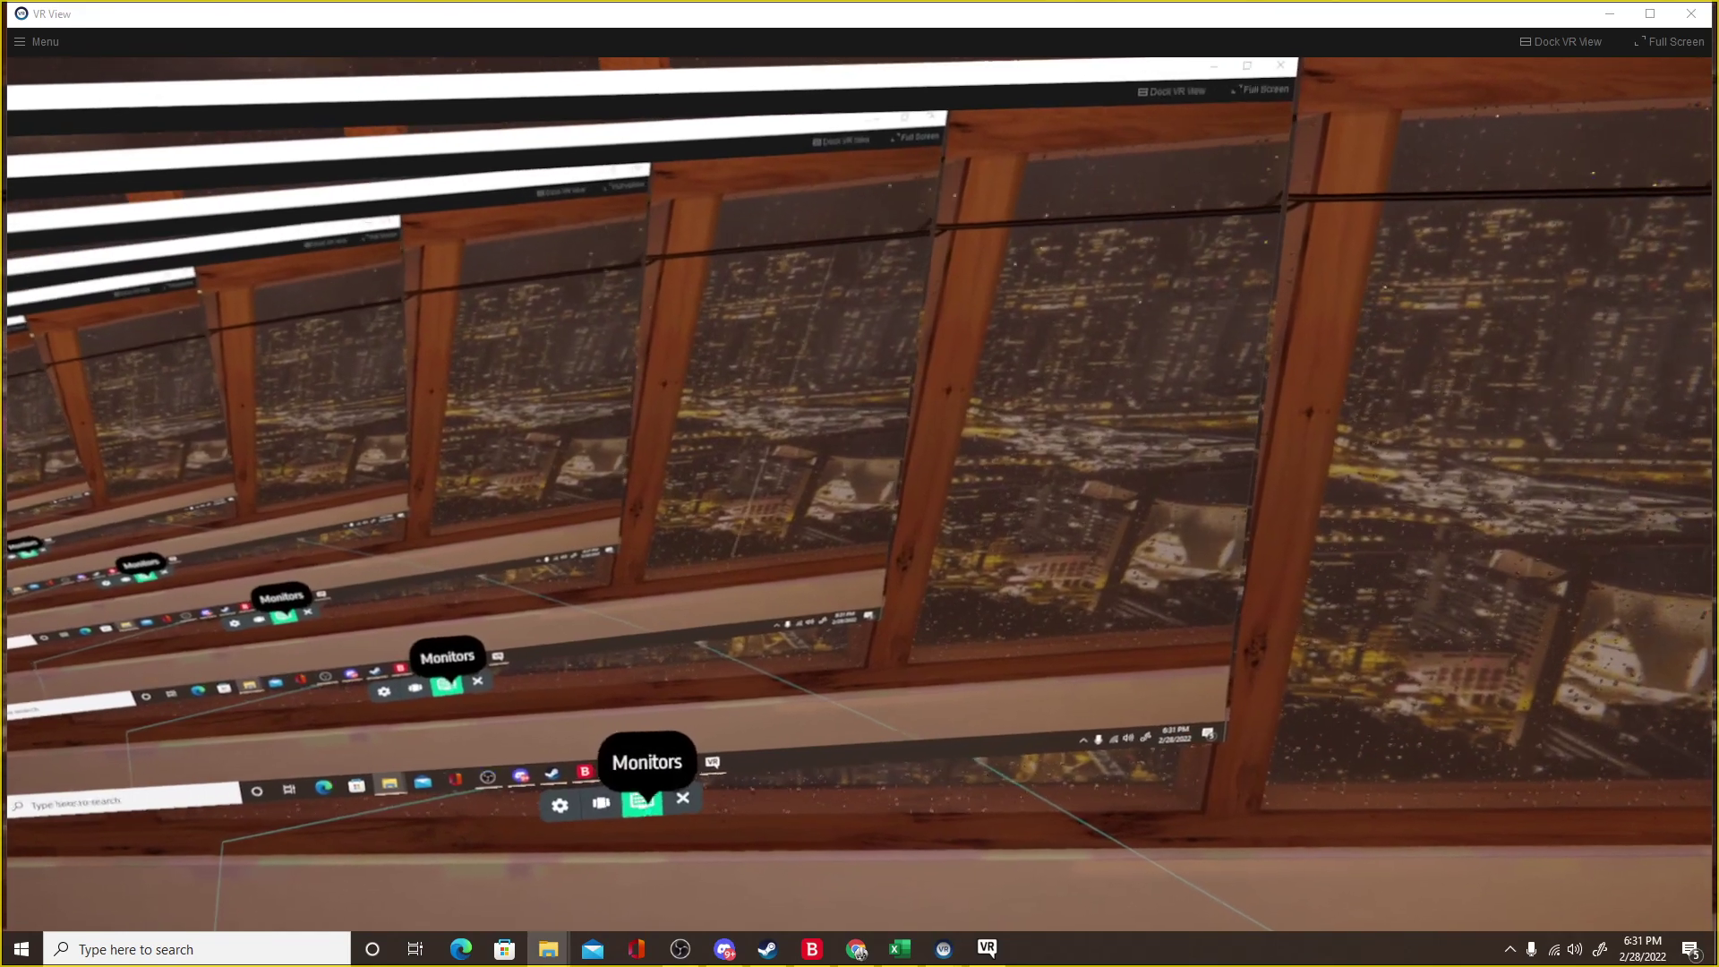
Bring up the overlay's list of monitors and show \\.\DISPLAY6 in the overlay.
left_click(642, 802)
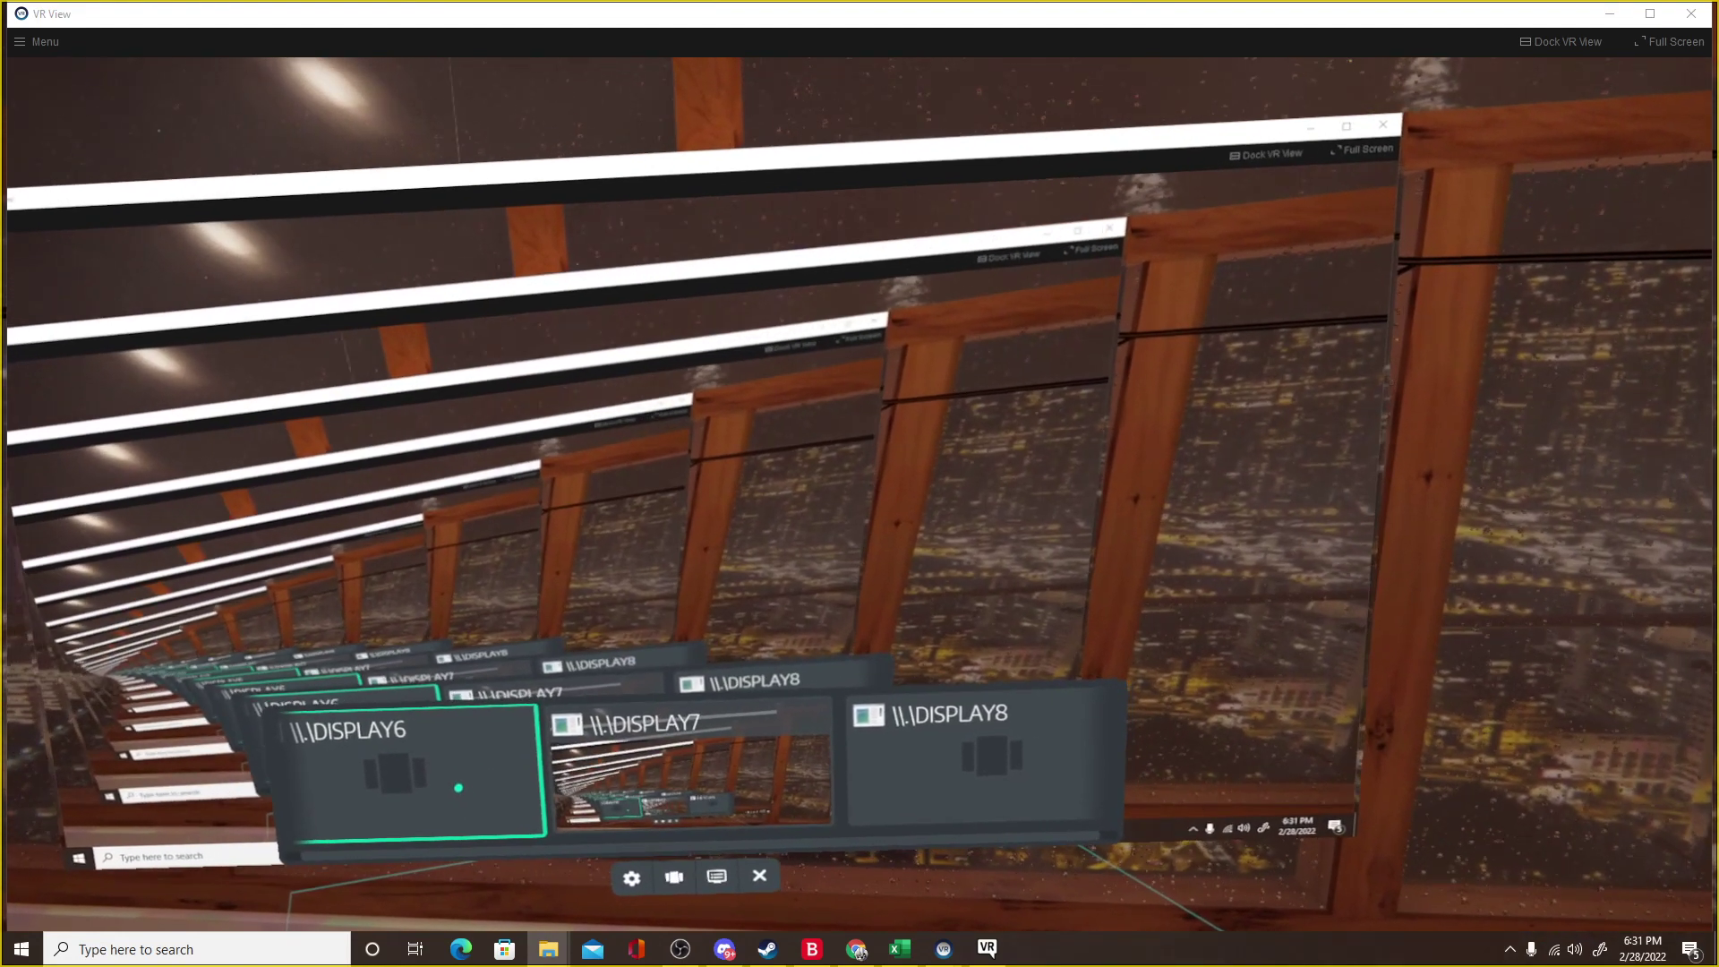
left_click(448, 788)
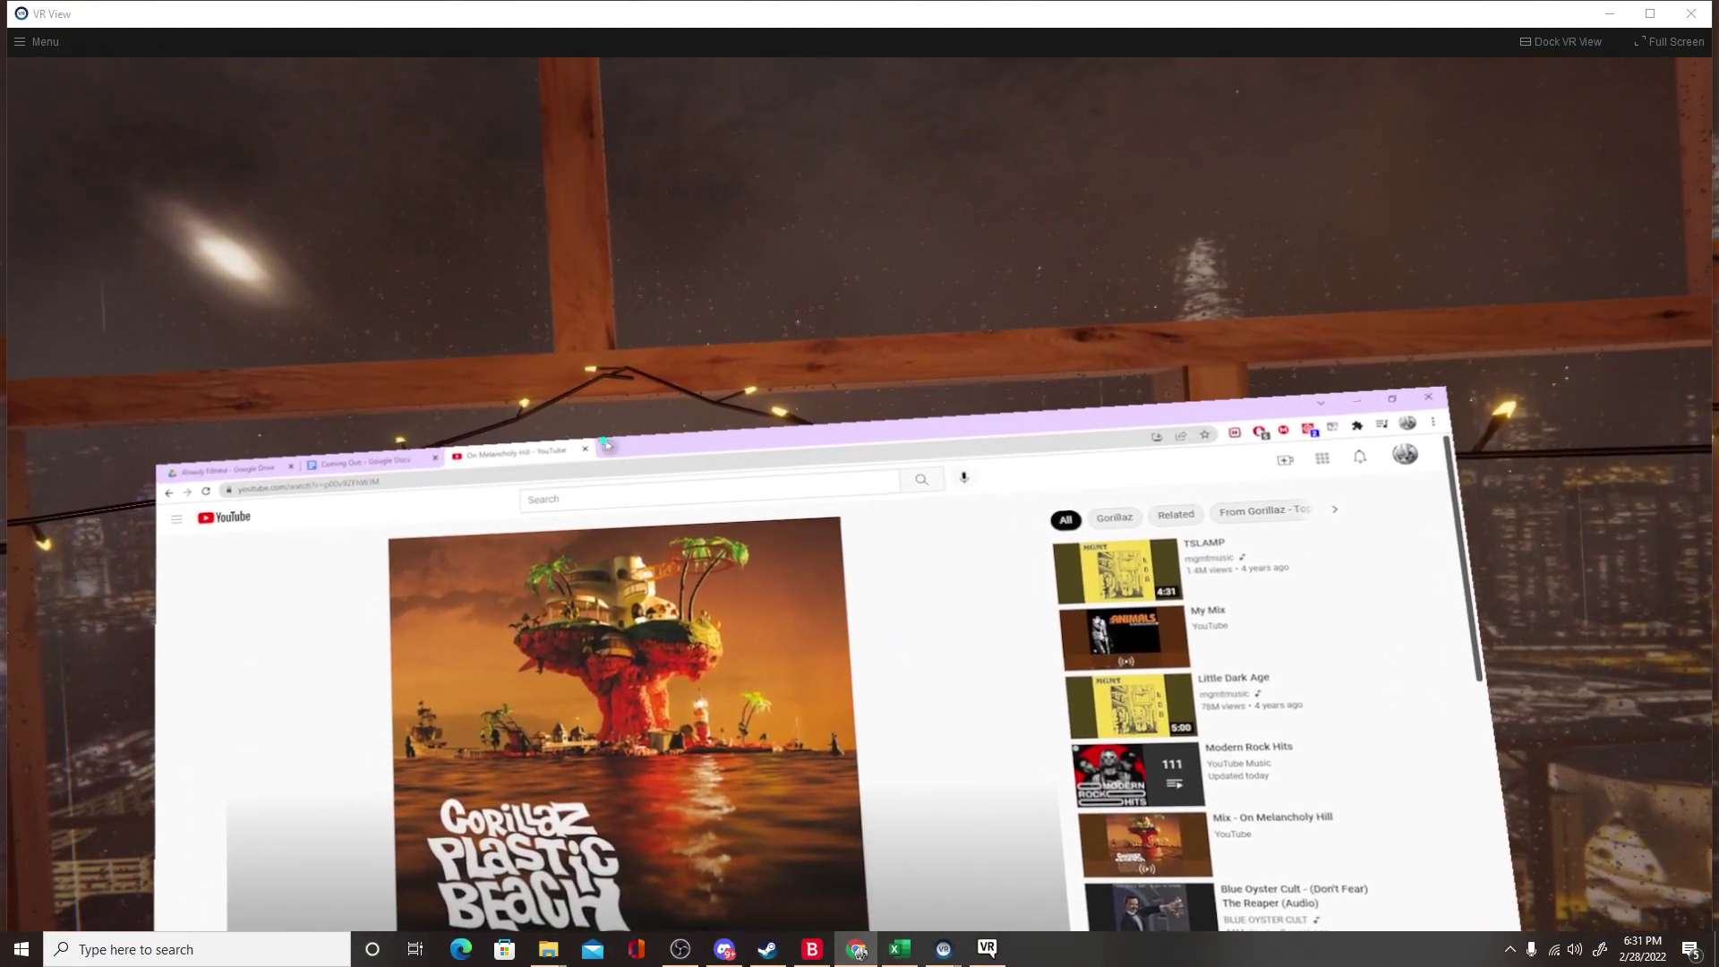
Open the streamer's Twitch channel page in a new tab of the overlaid browser.
left_click(607, 443)
left_click(760, 694)
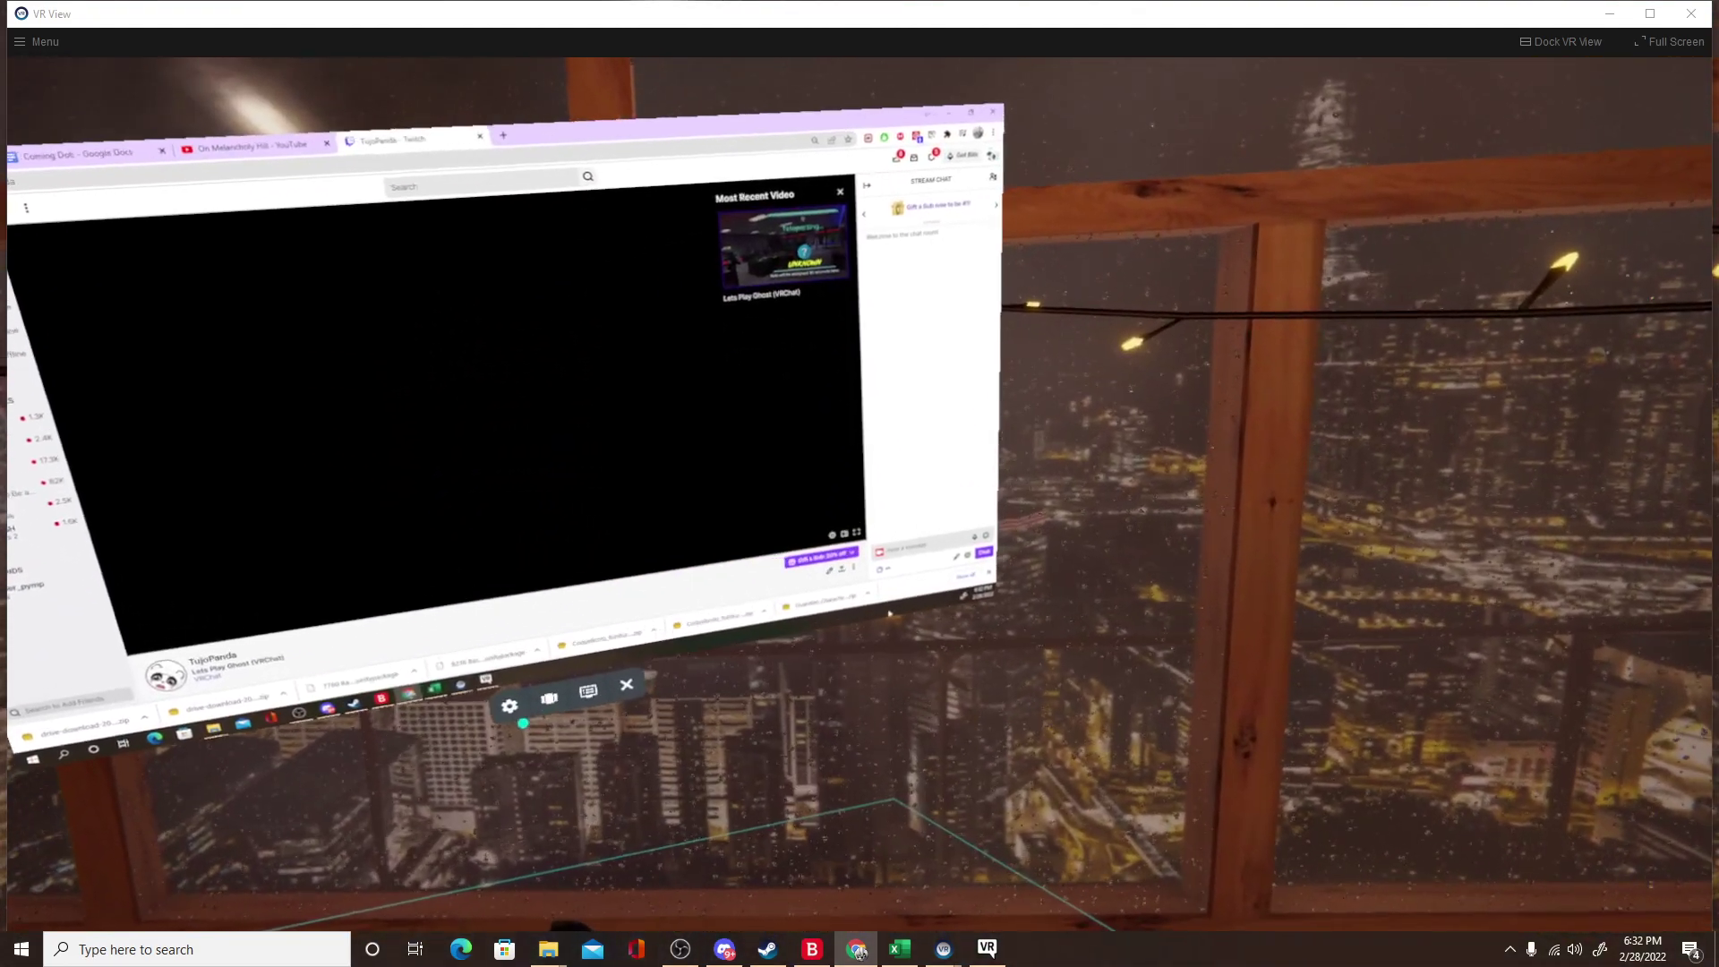
Open the overlay's window settings, and place the text cursor after "Furry 2: Amen, brother." in the Google Docs script.
left_click(624, 799)
left_click(536, 691)
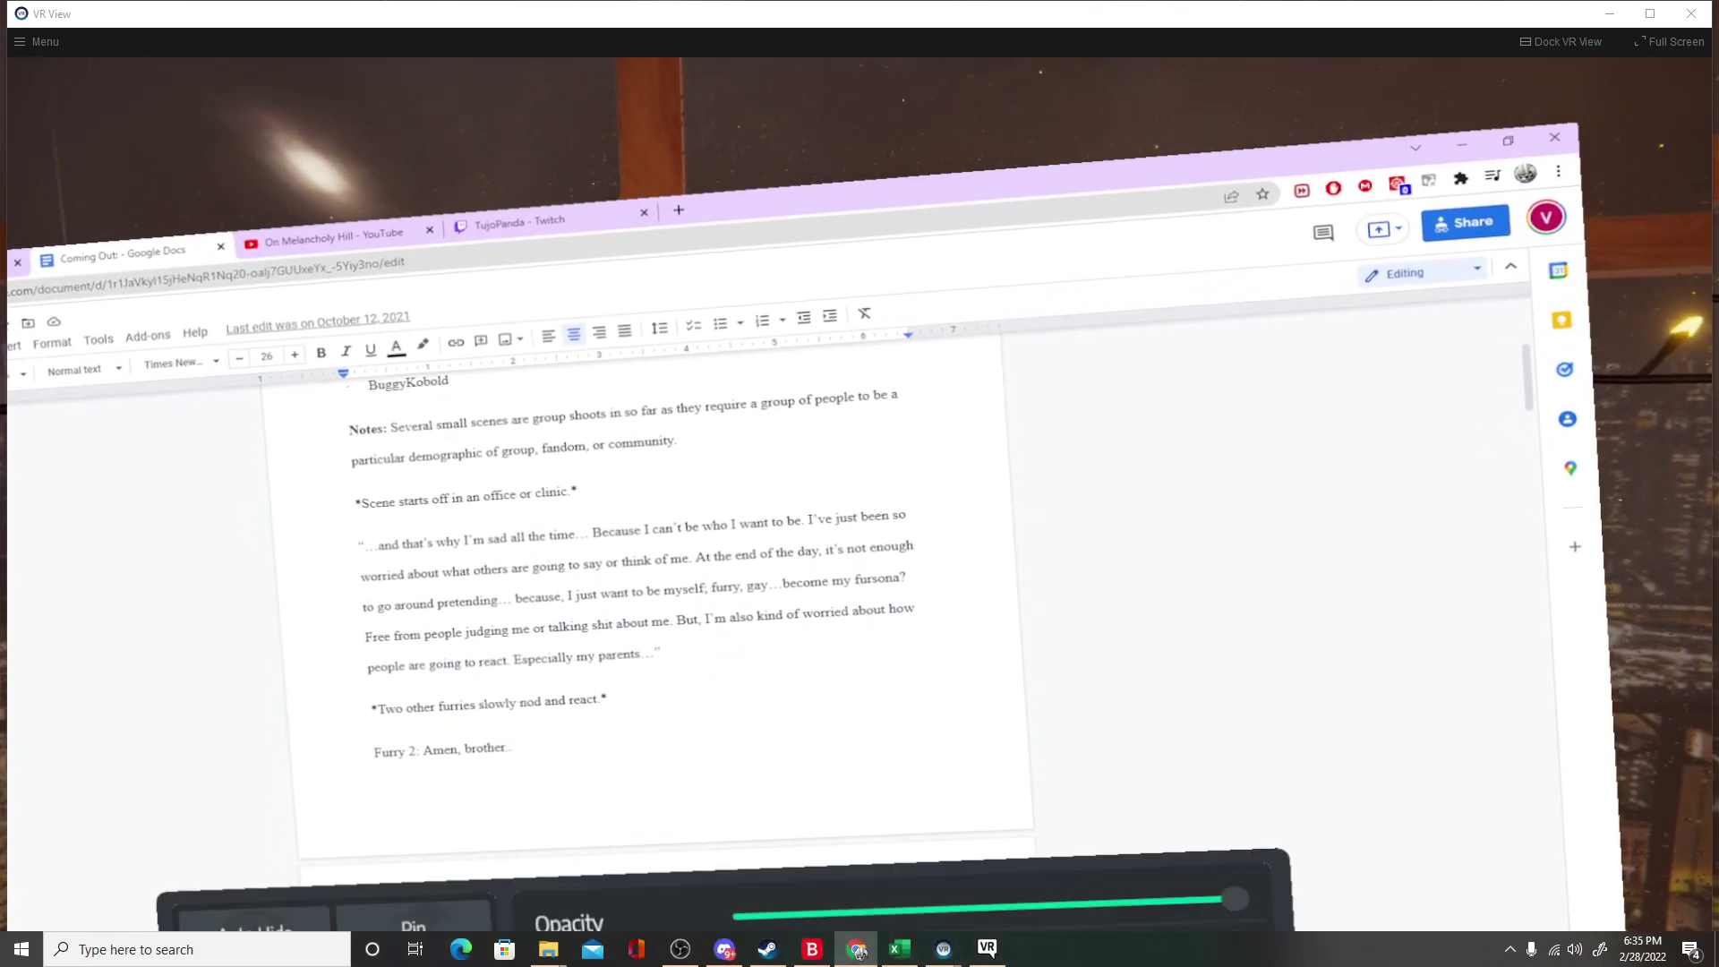
left_click(591, 756)
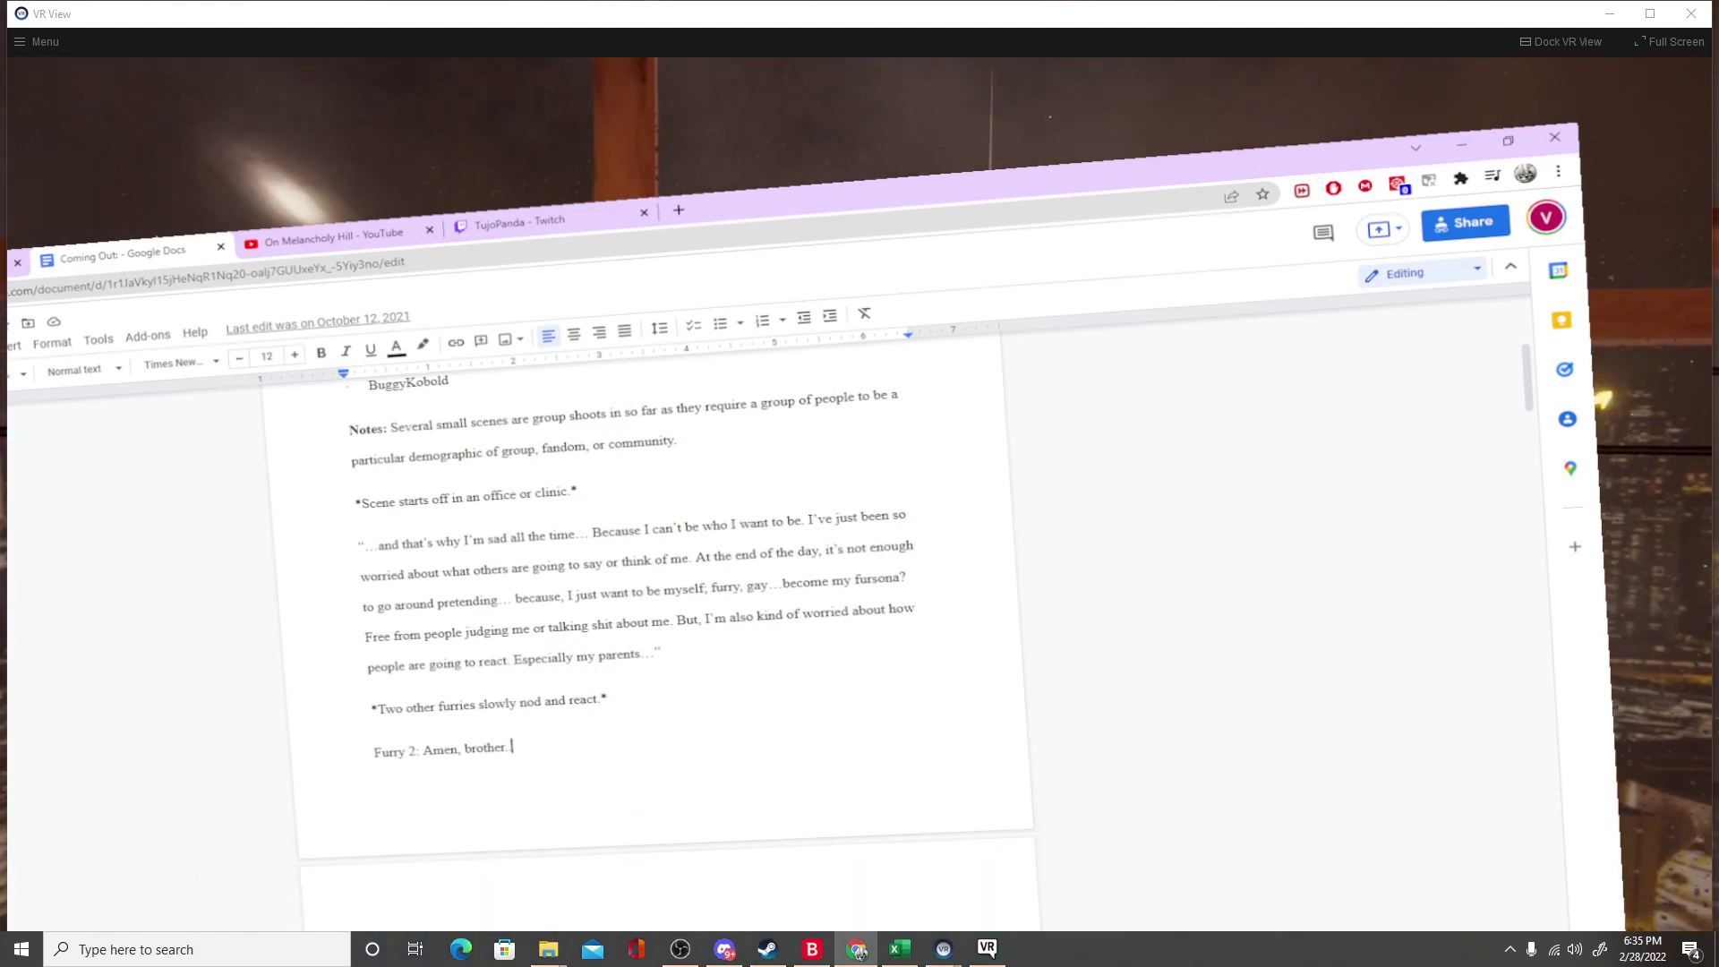
Lower the overlay window's opacity to make it see-through, and scroll through the document in it.
left_click(797, 920)
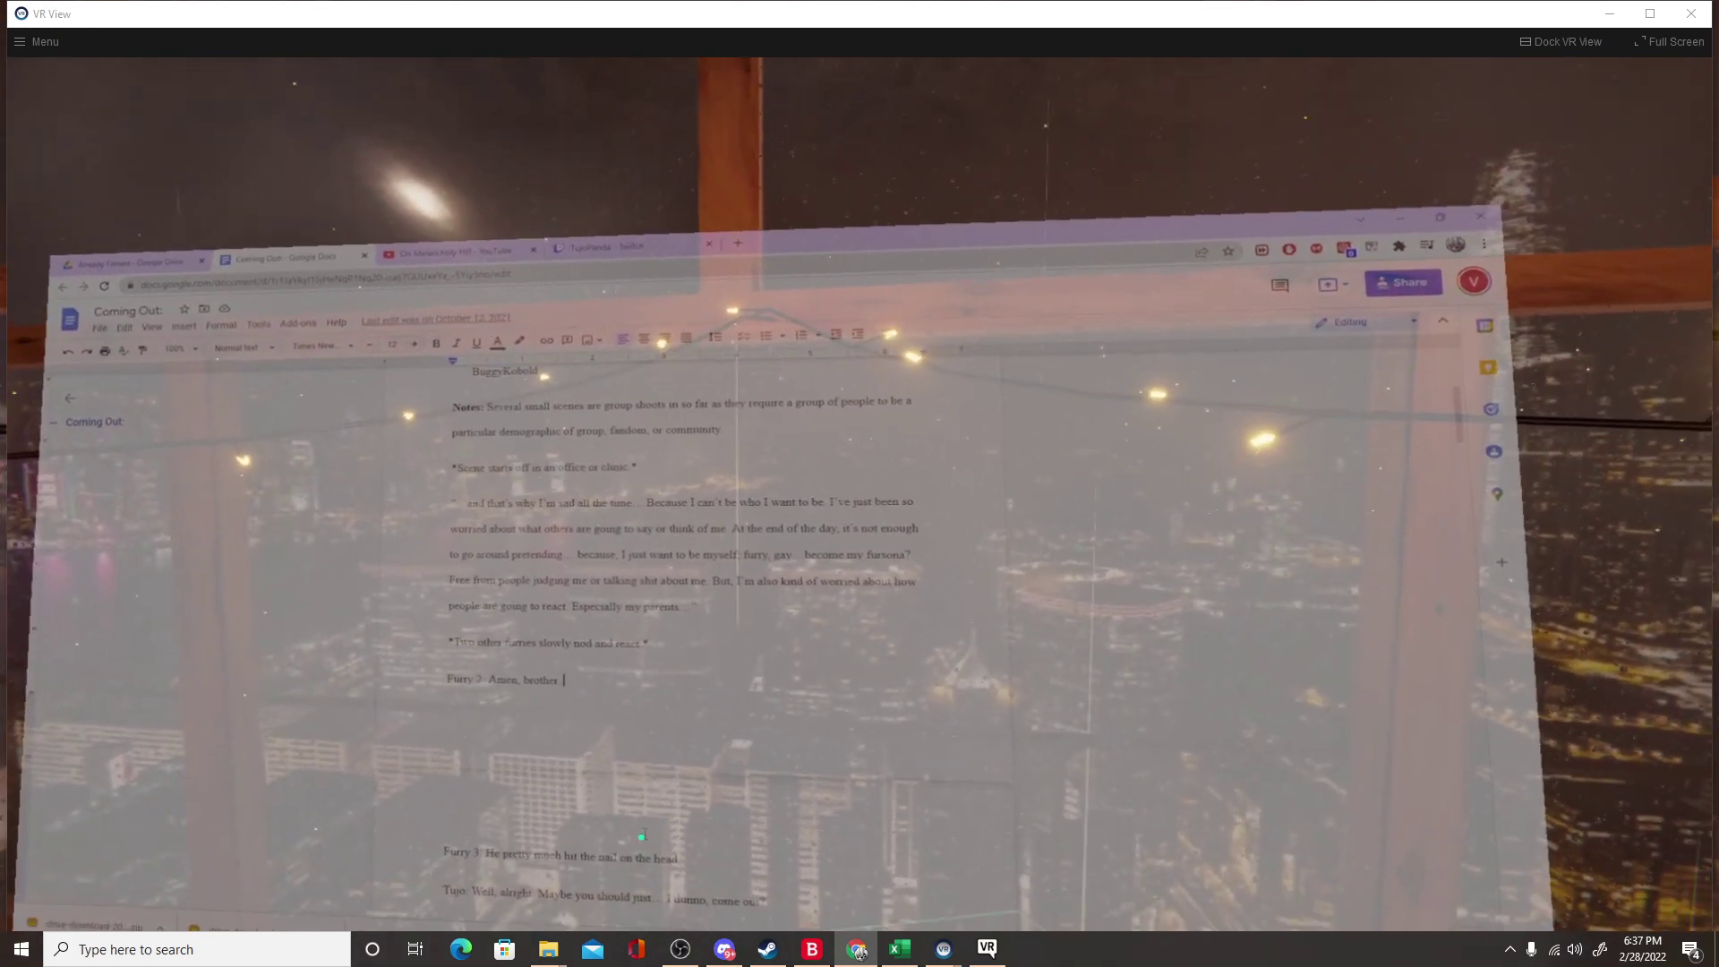
scroll(632, 646, "down", 1)
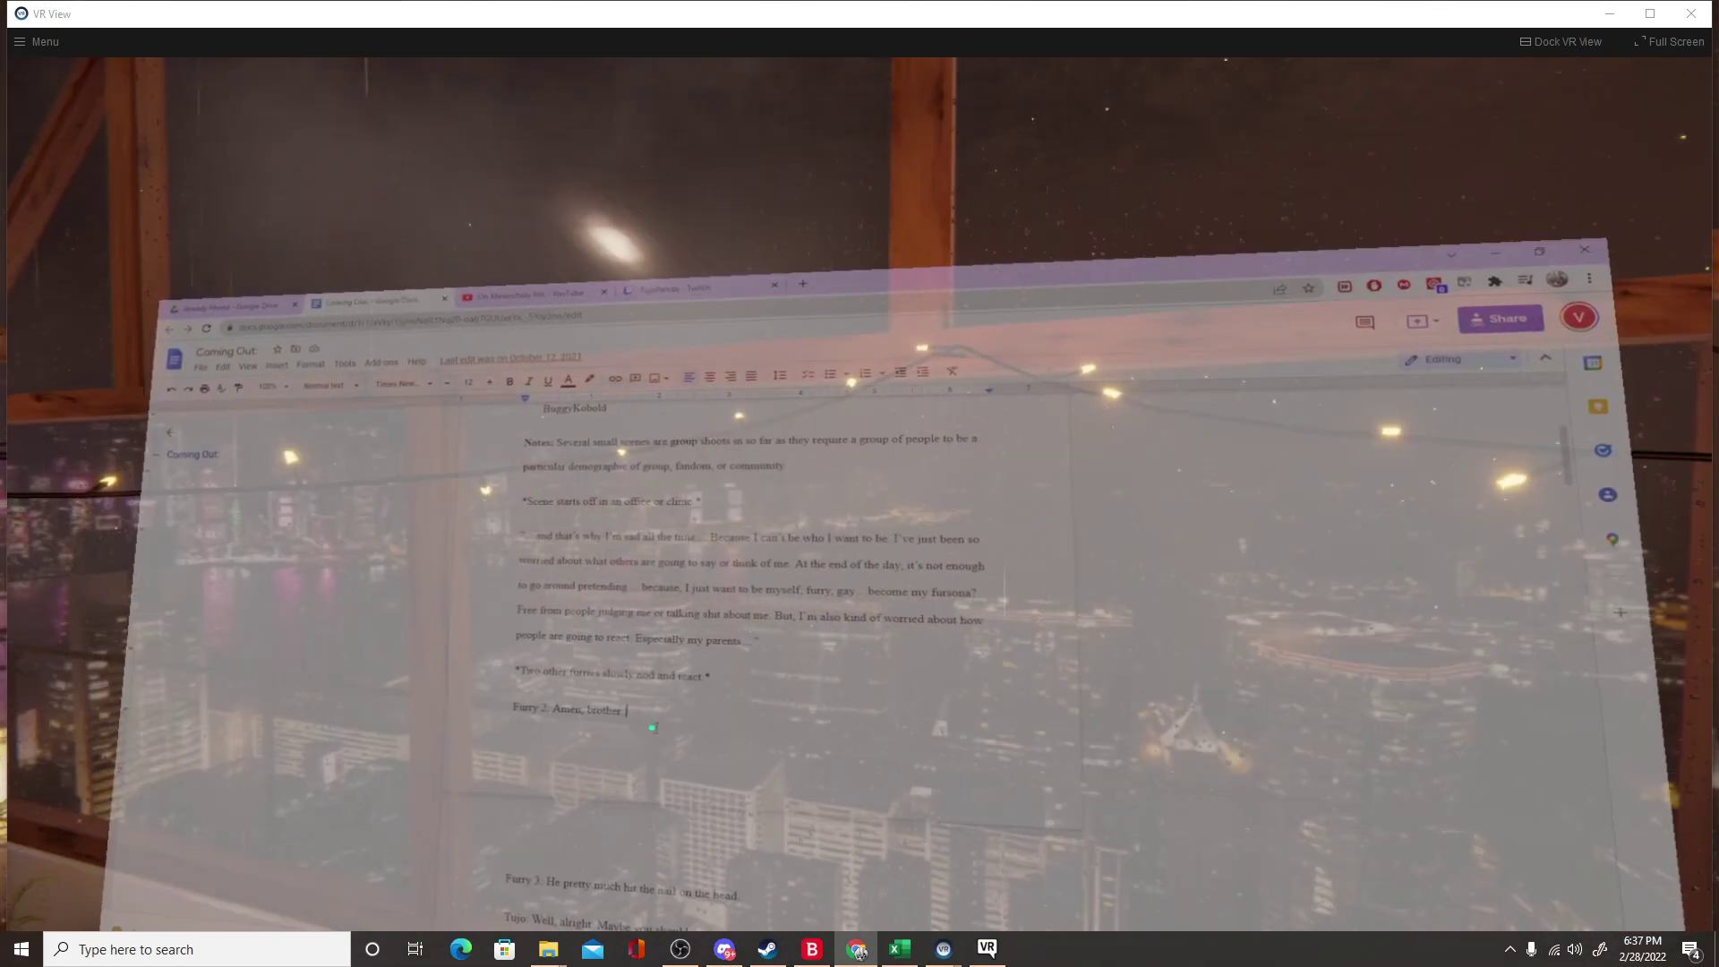
scroll(641, 700, "up", 2)
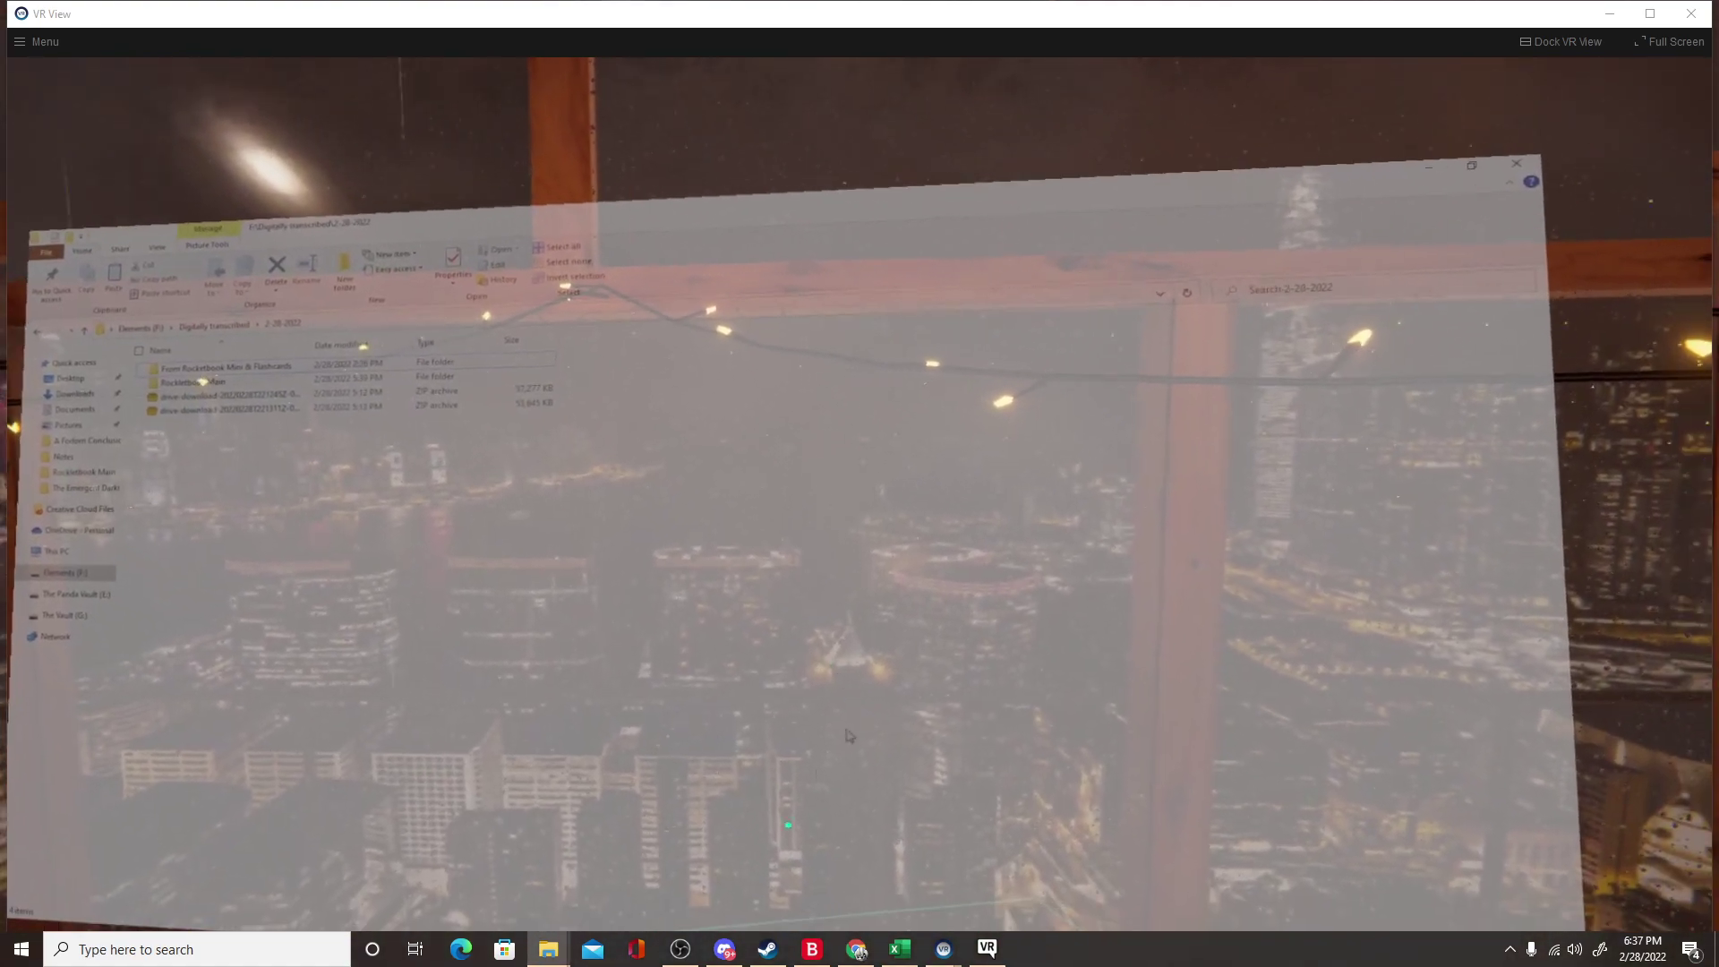
Browse the overlay's list of open windows and switch the overlay to the Chrome window with the Google Docs script.
left_click(653, 918)
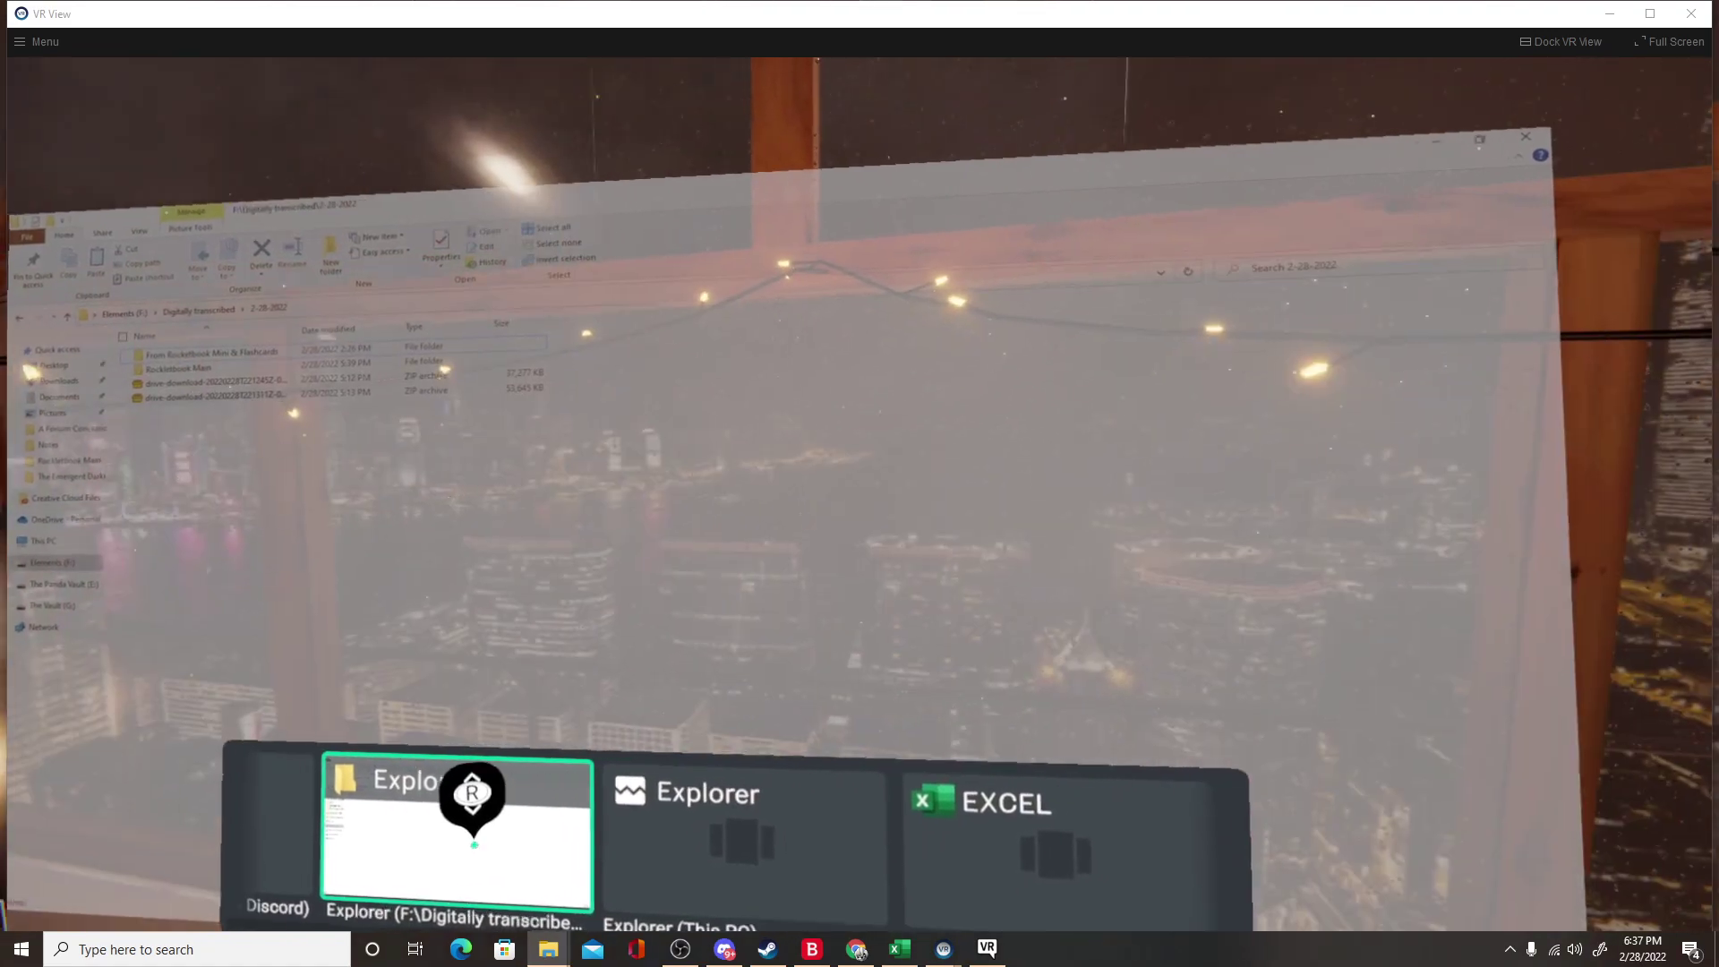
scroll(520, 824, "left", 2)
scroll(576, 816, "right", 1)
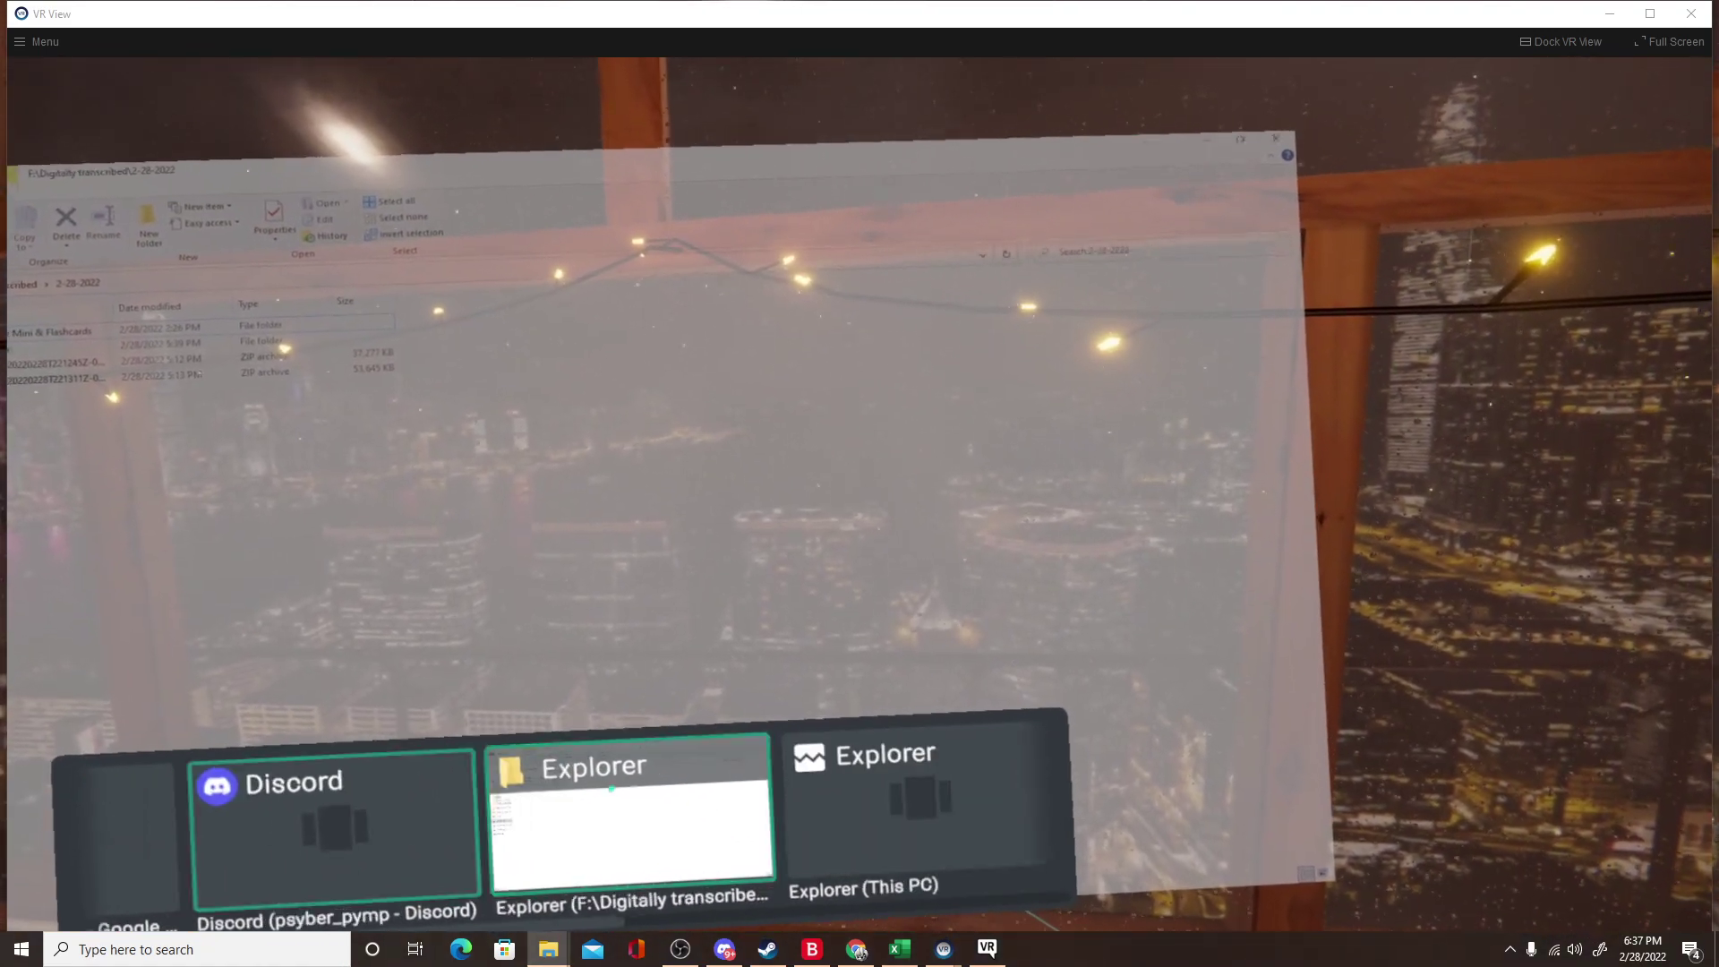
scroll(627, 806, "left", 3)
scroll(634, 785, "right", 3)
scroll(634, 784, "right", 3)
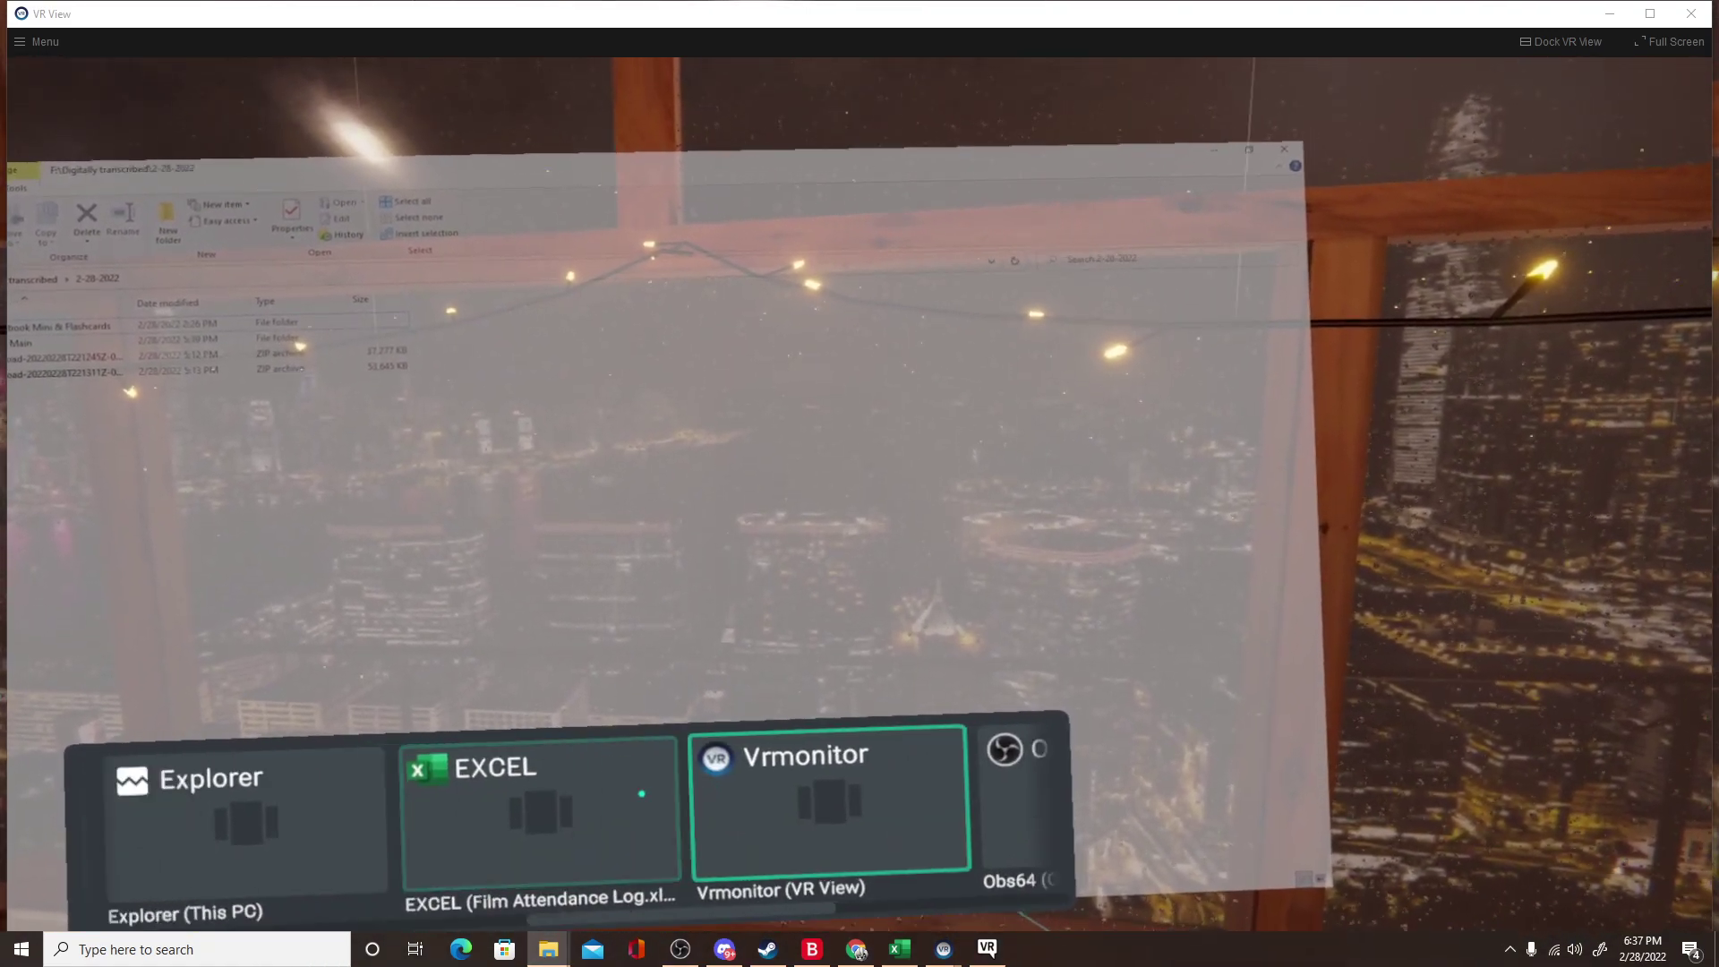
scroll(633, 806, "left", 3)
scroll(387, 809, "left", 2)
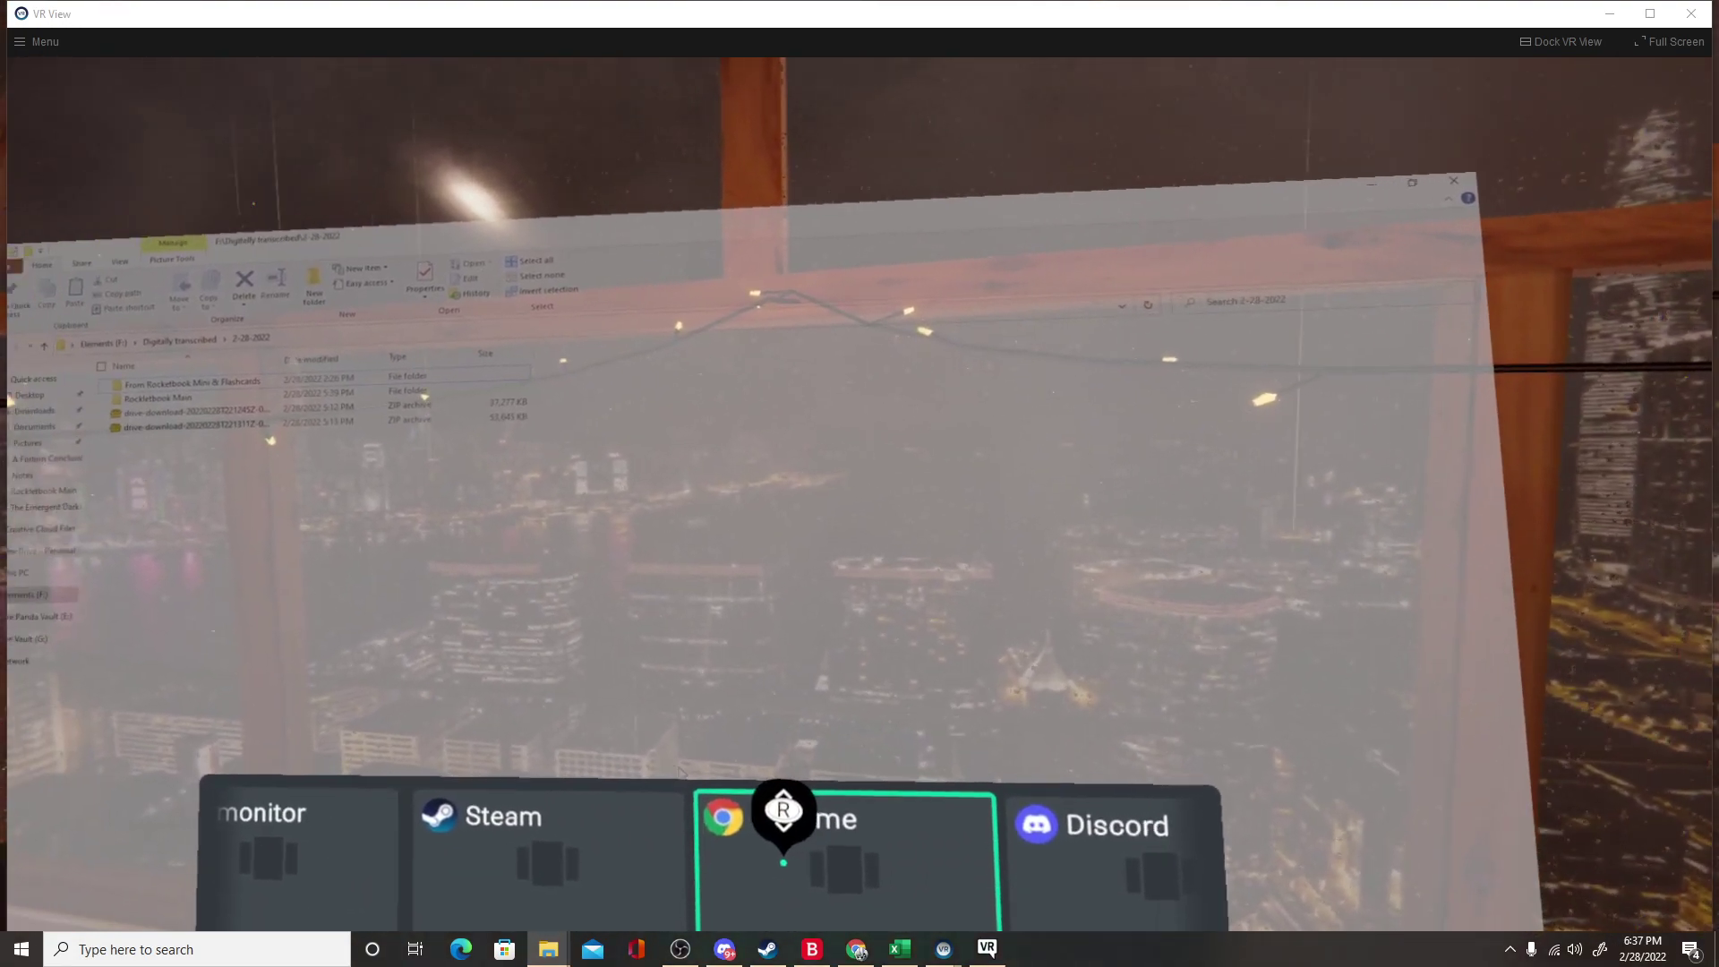
left_click(788, 813)
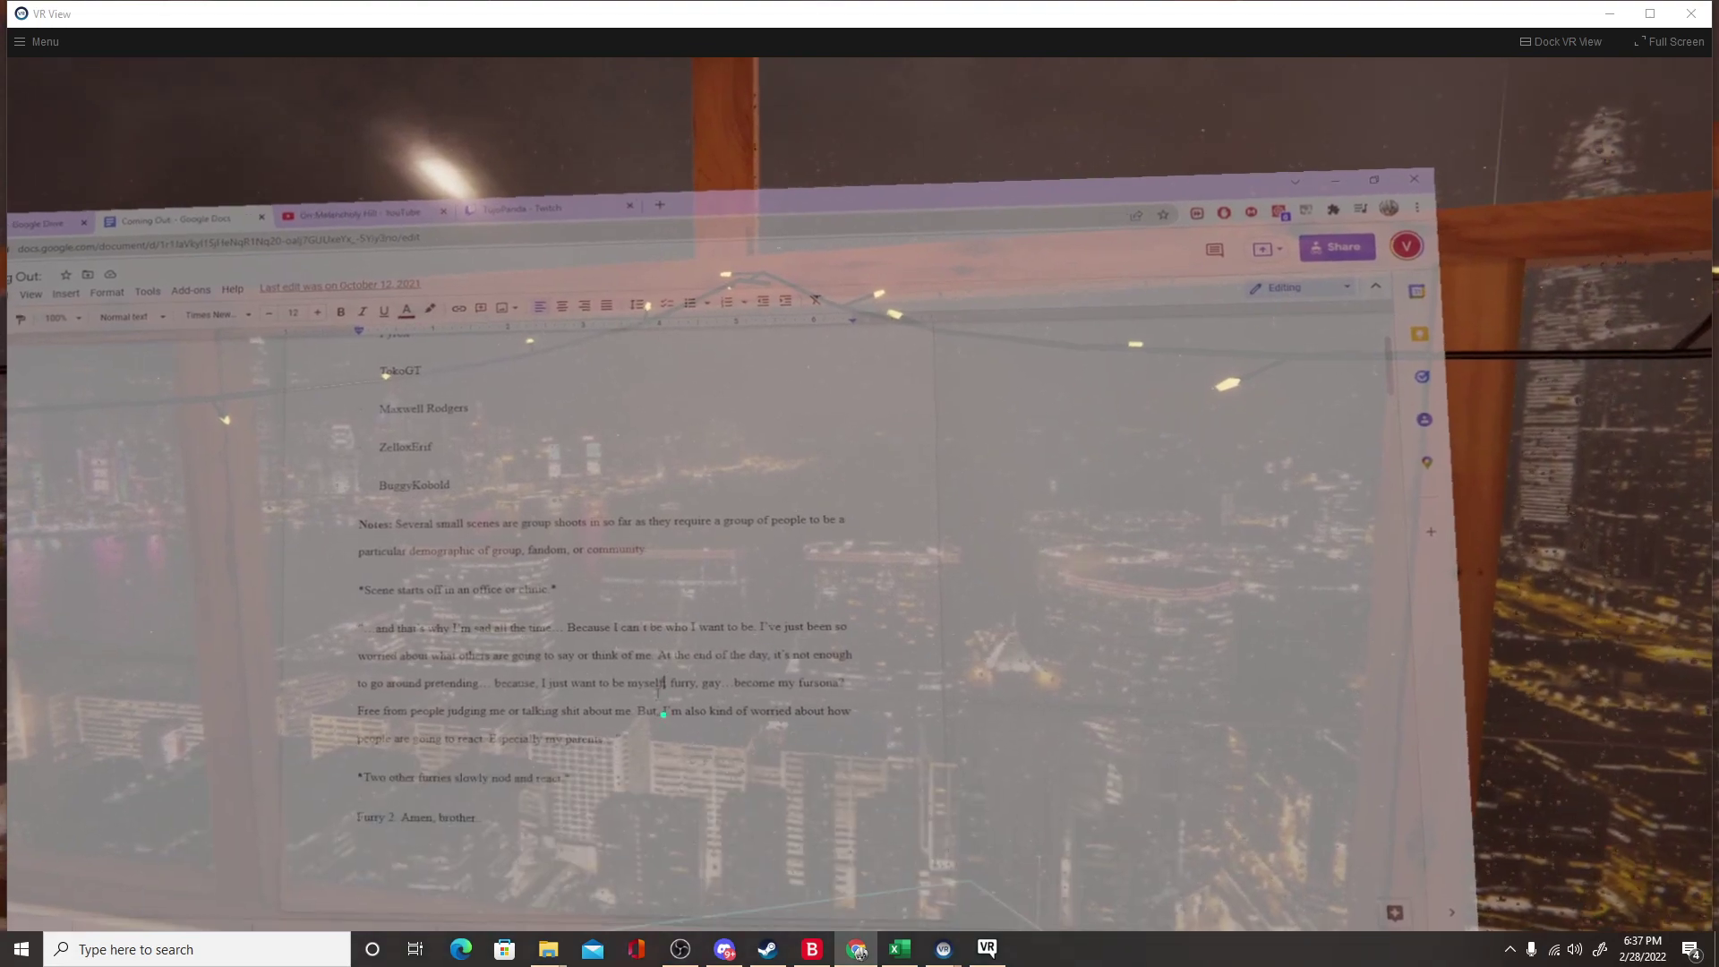
Reopen the overlay's window list and switch the overlay to the Vrmonitor (SteamVR Status) window.
left_click(614, 923)
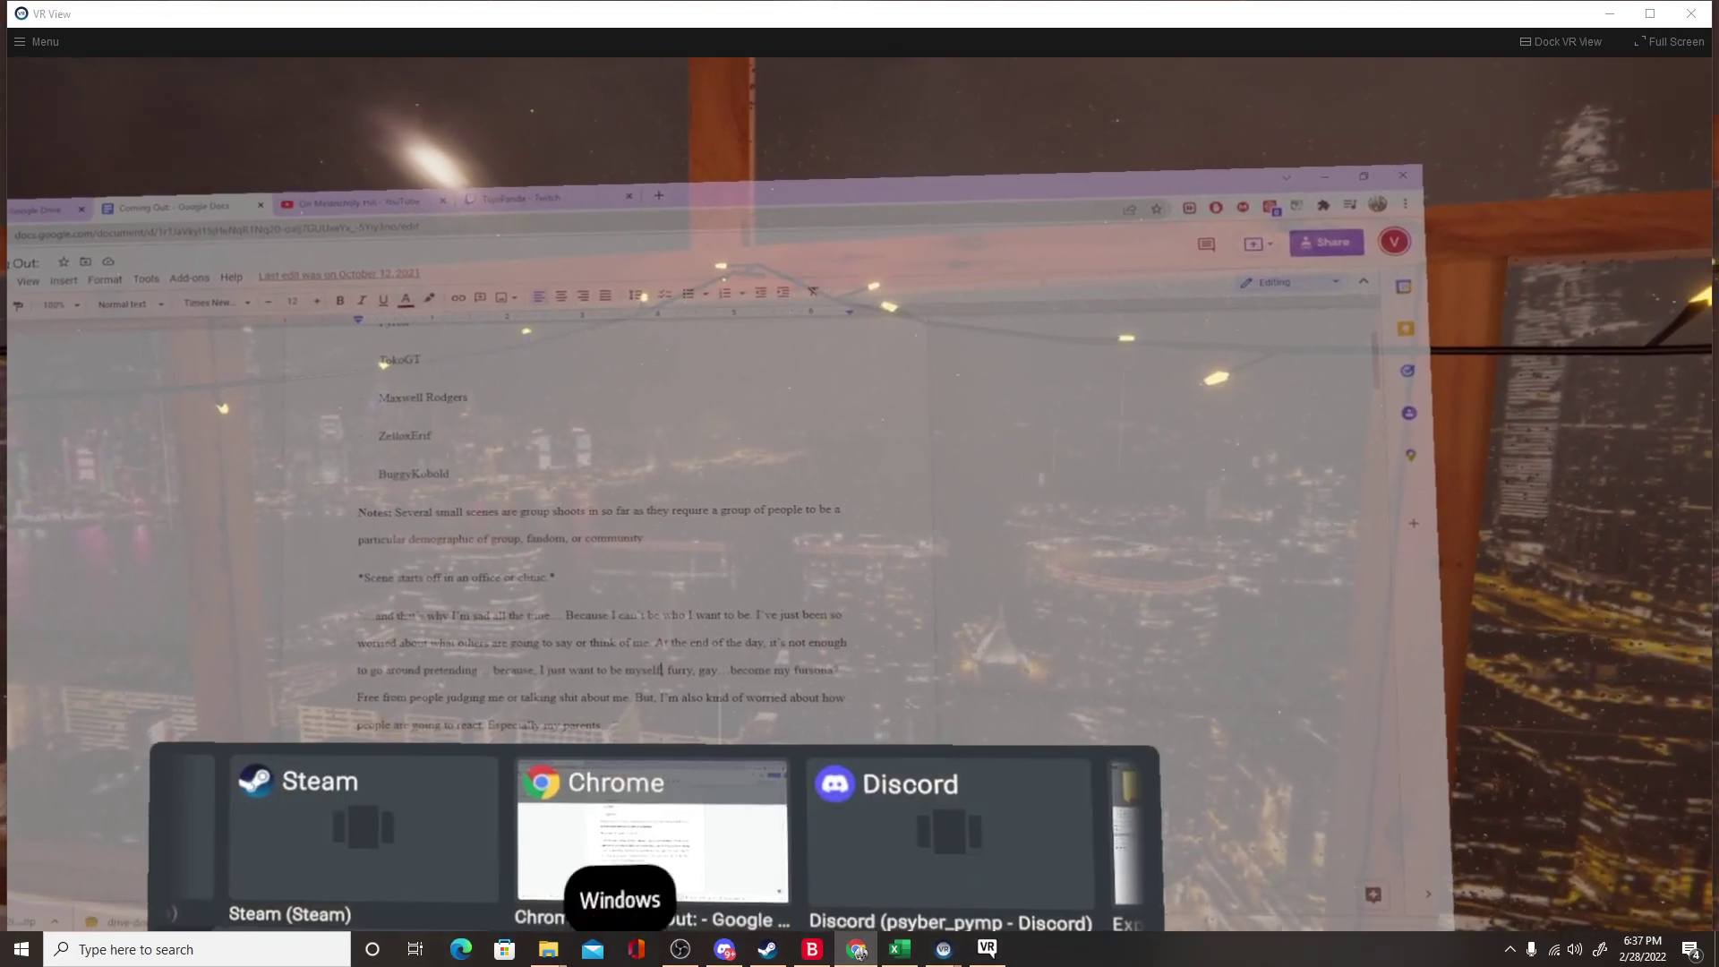
scroll(614, 806, "right", 1)
scroll(608, 810, "left", 2)
left_click(608, 811)
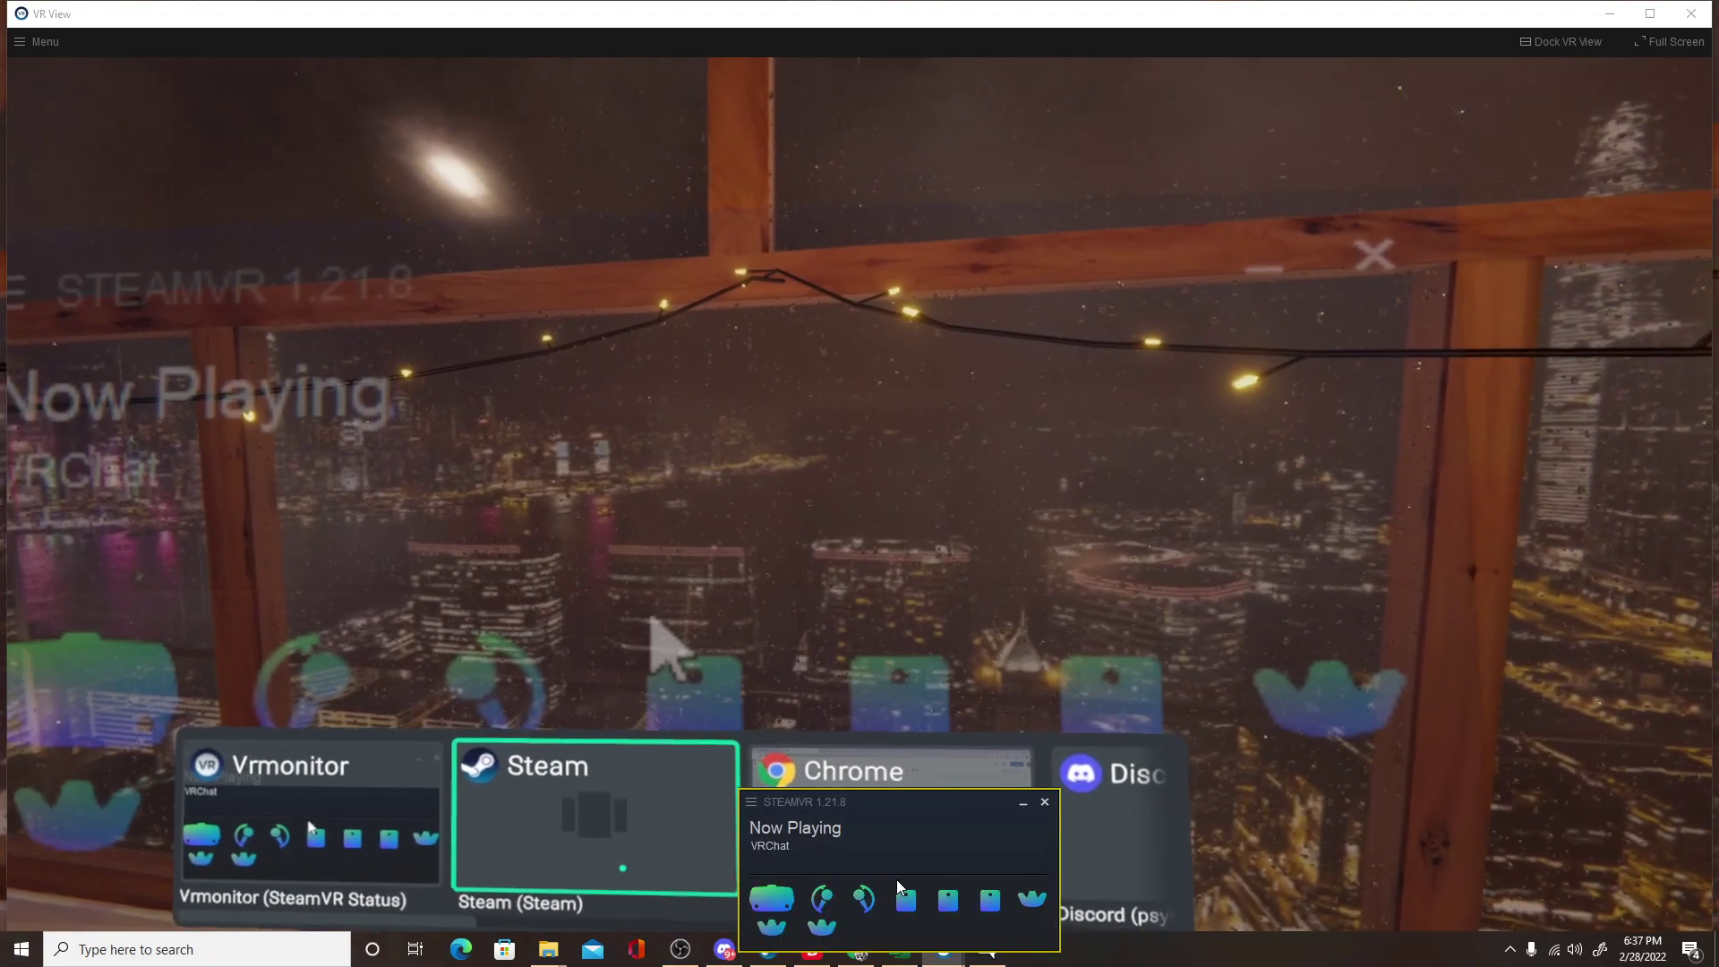
Switch the overlay back to the Chrome document window and browse the other open windows in the list.
left_click(886, 770)
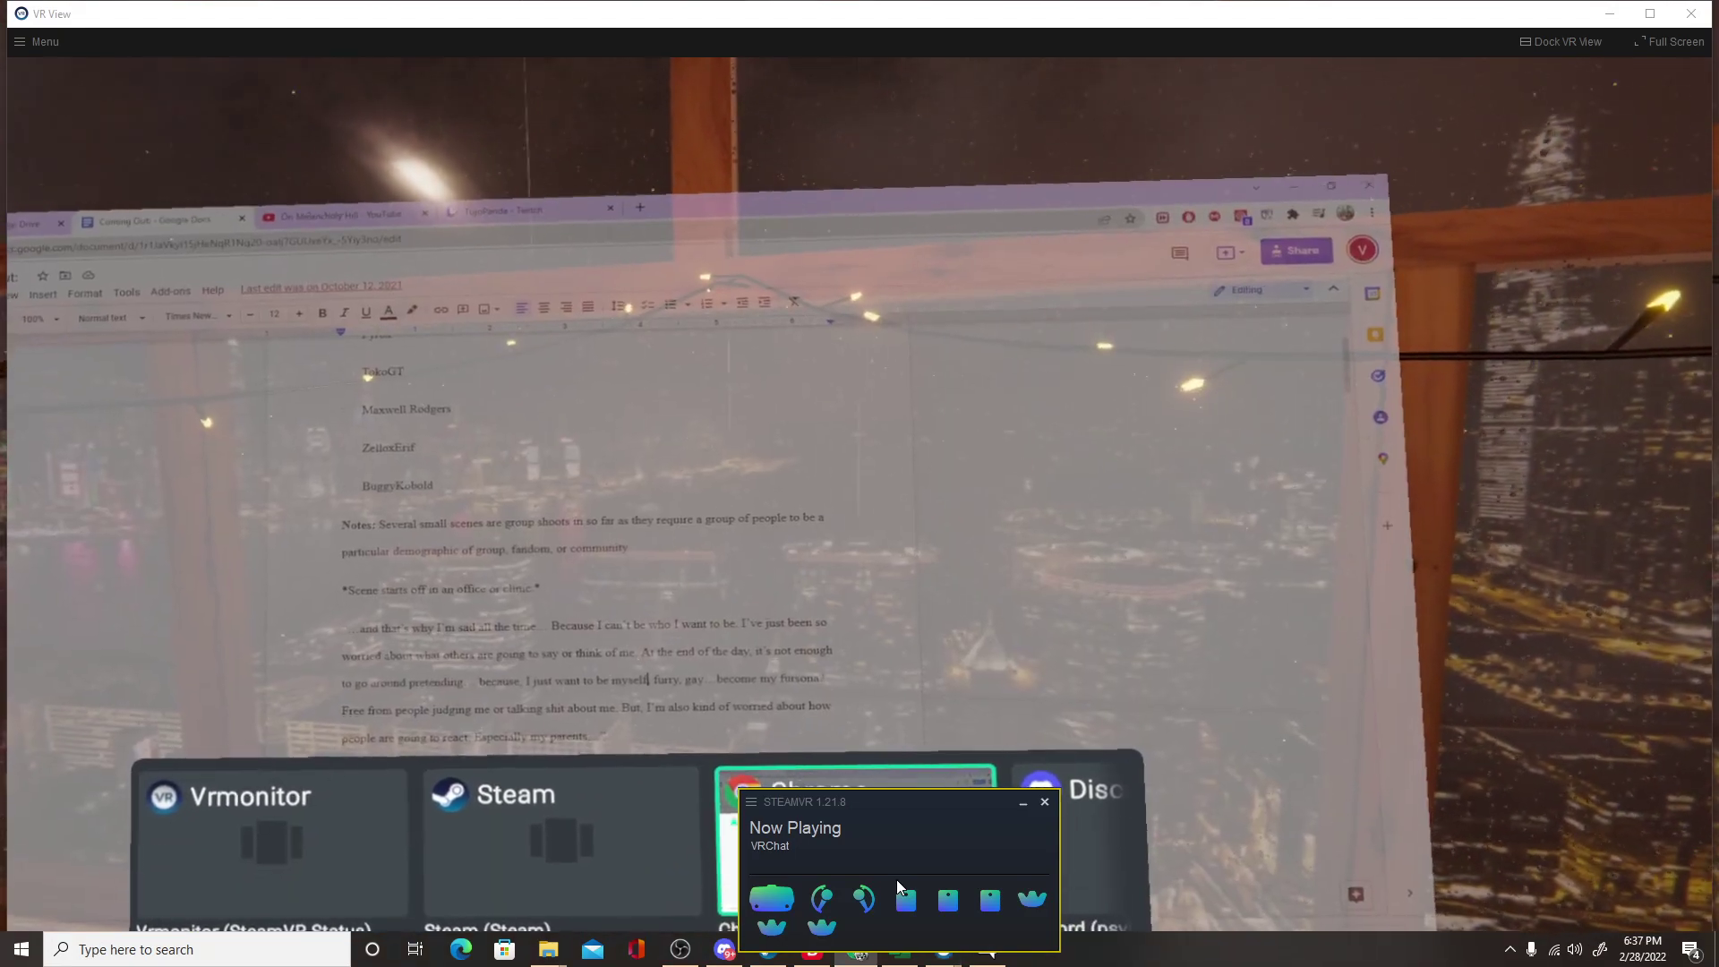
scroll(671, 806, "right", 5)
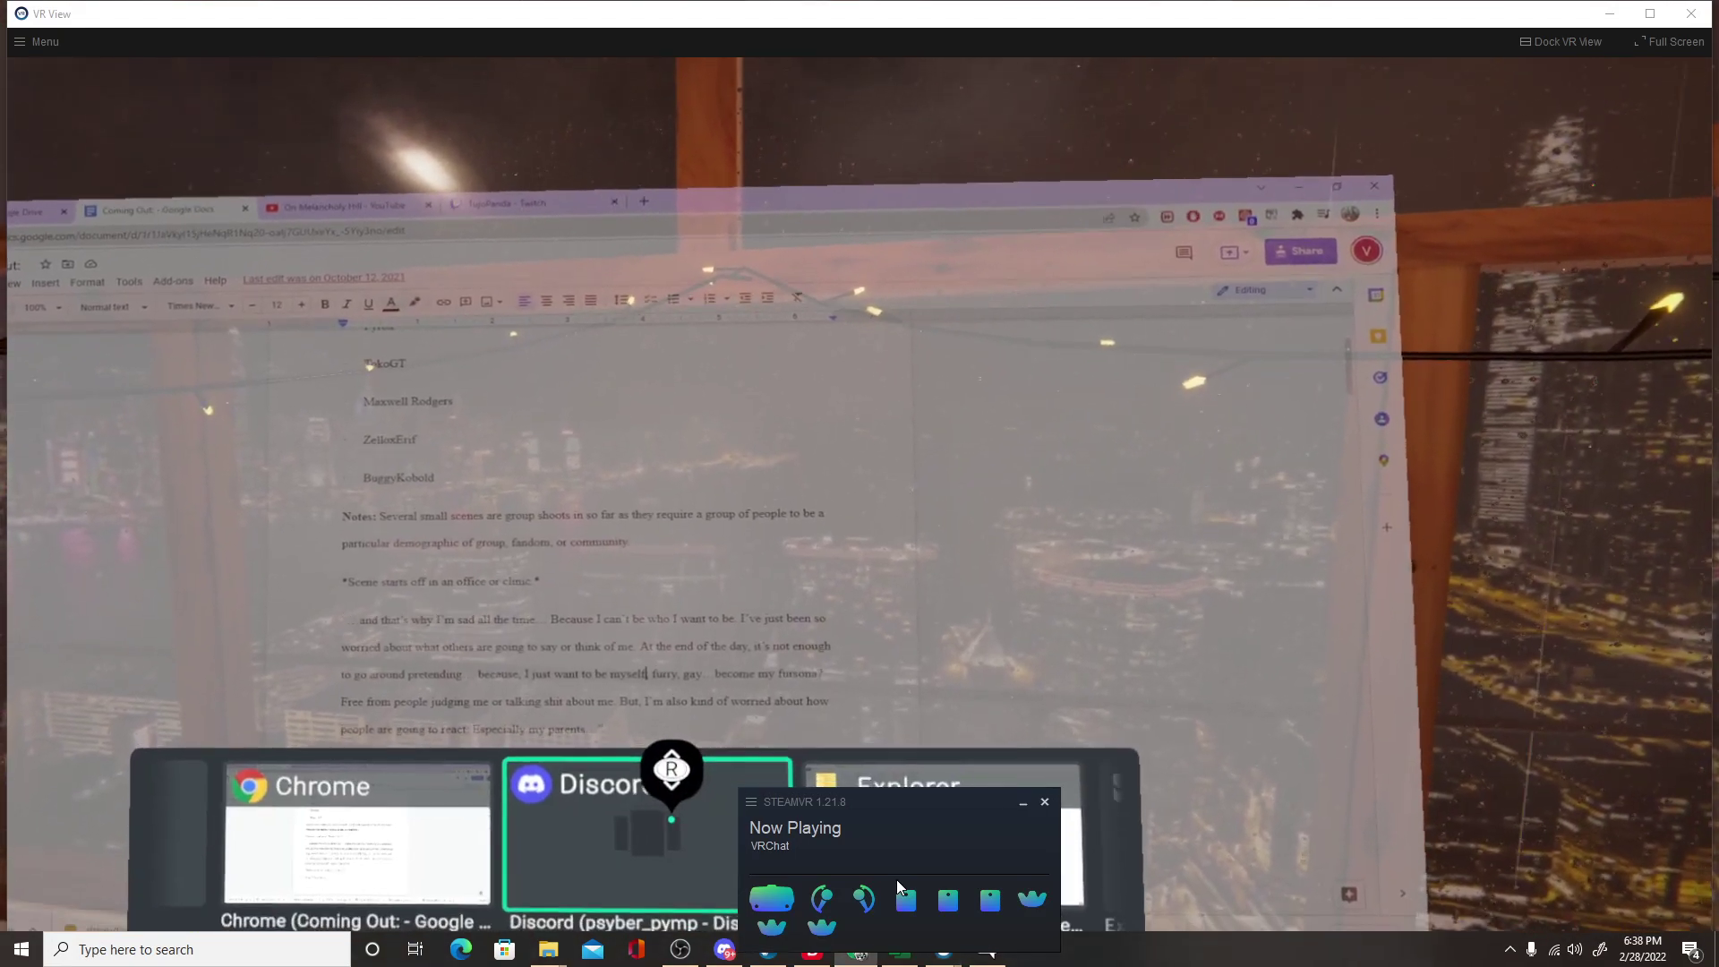